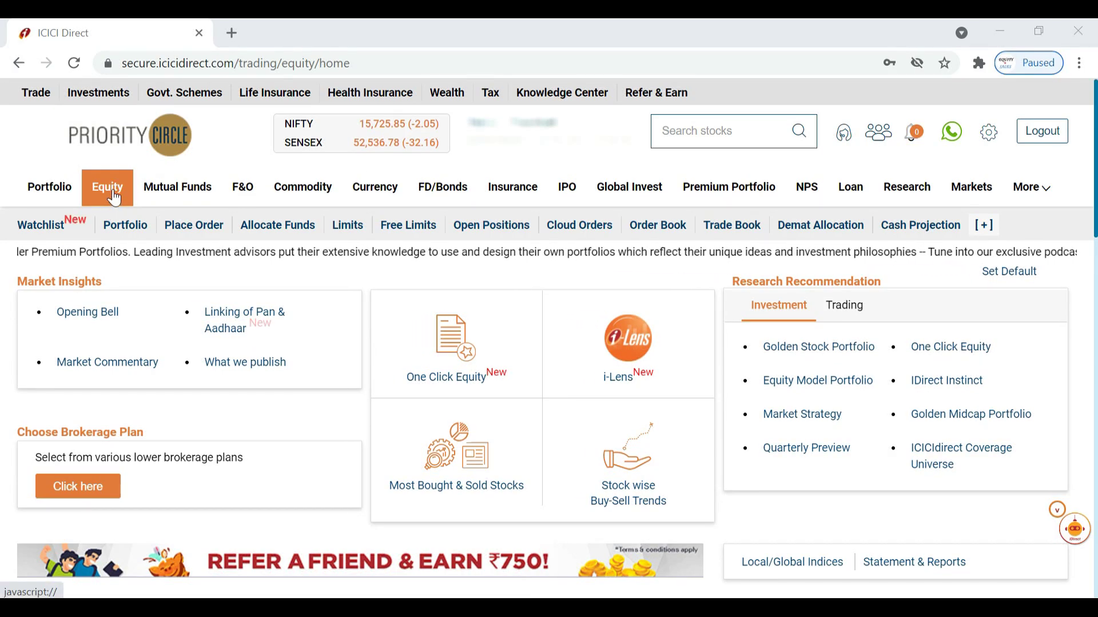
Open the equity portfolio, check the ASHLEY holding's quantities and start a sell order for that stock
click(131, 229)
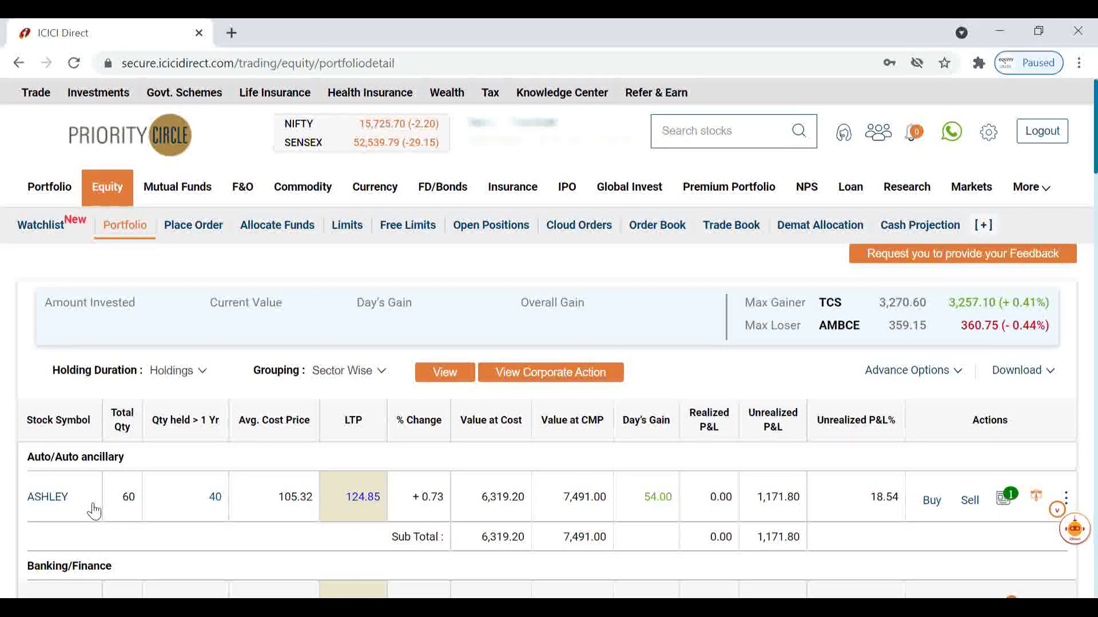
double_click(128, 498)
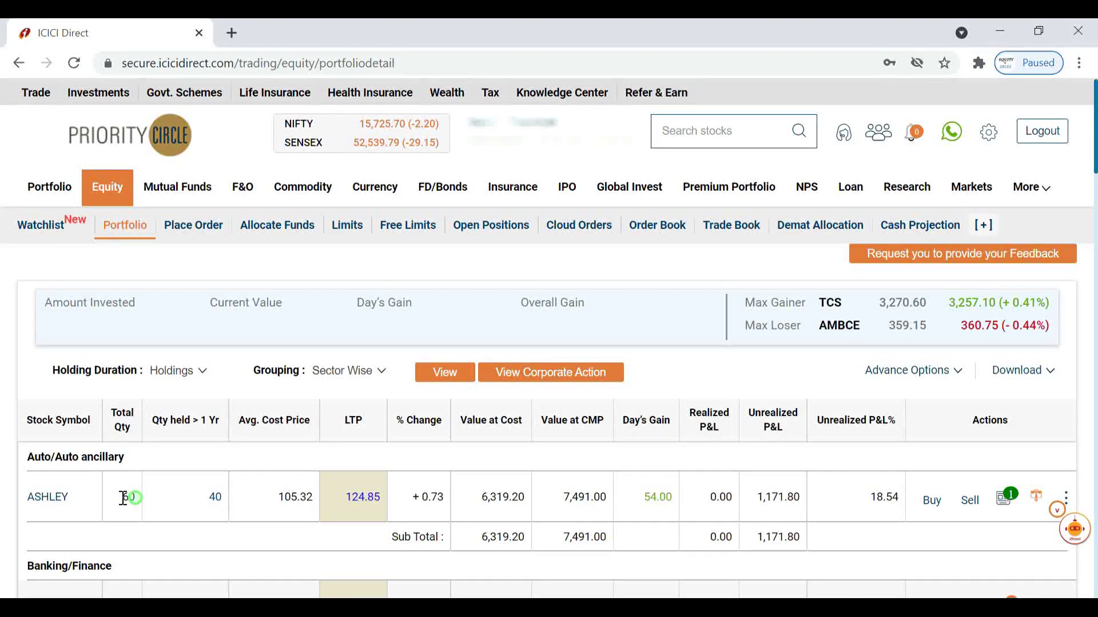
double_click(217, 498)
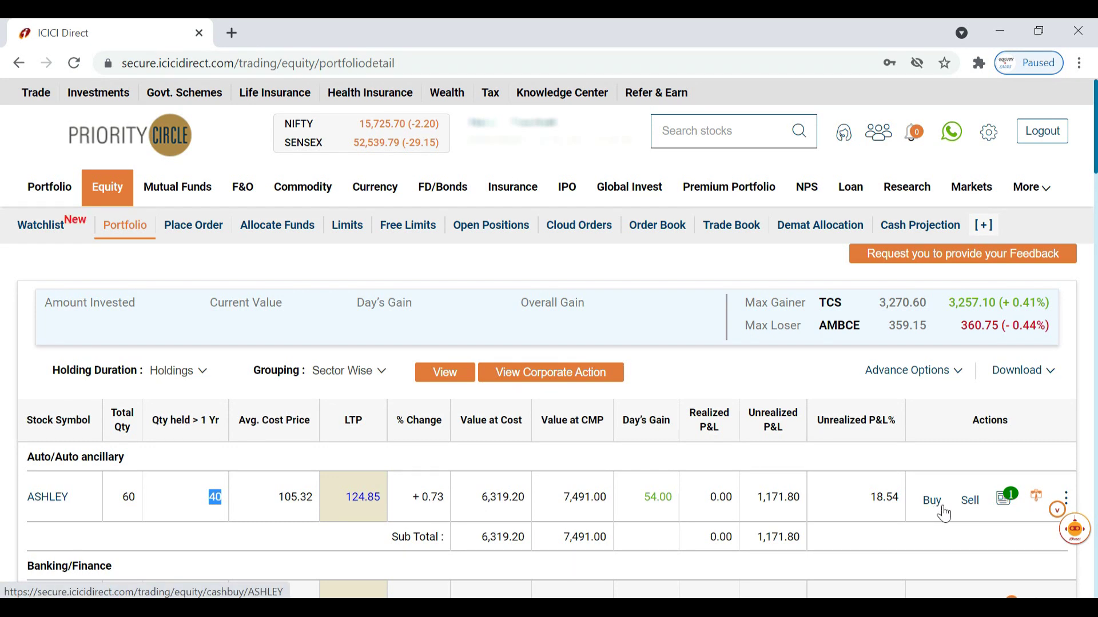
click(972, 507)
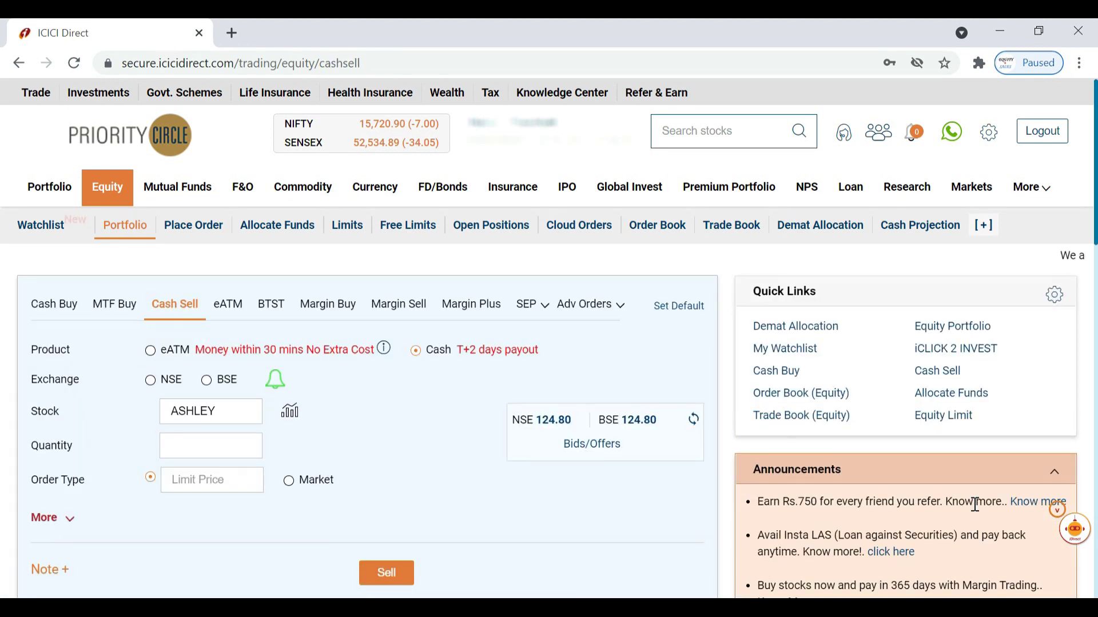
Set the ASHLEY cash sell order to the NSE exchange, quantity 60 and a limit price of 120
mouse_move(273, 380)
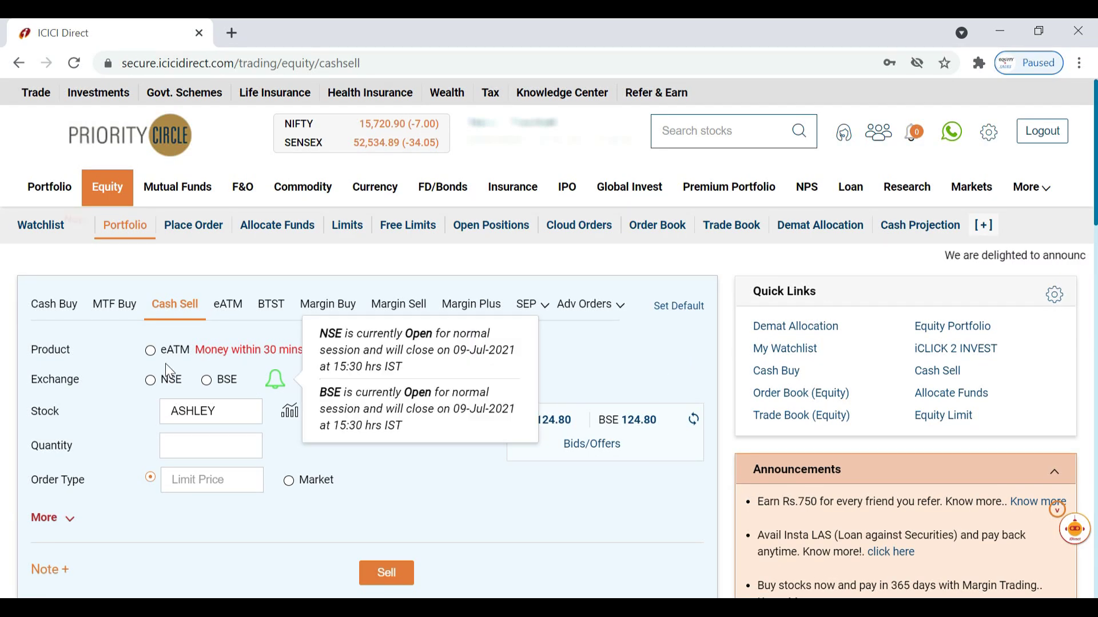
click(464, 522)
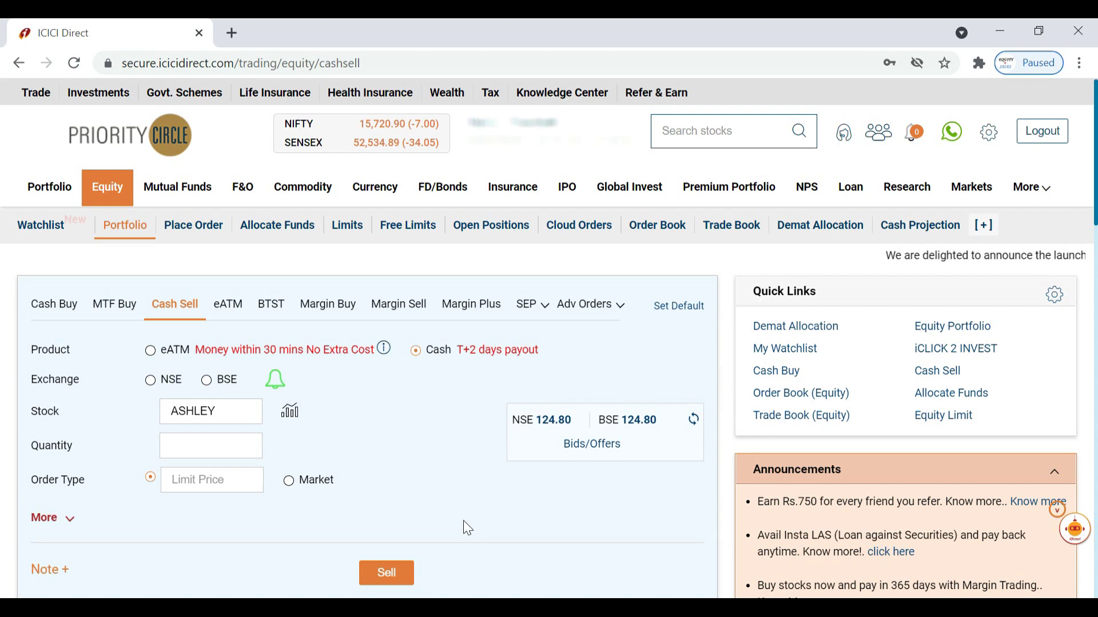
click(149, 383)
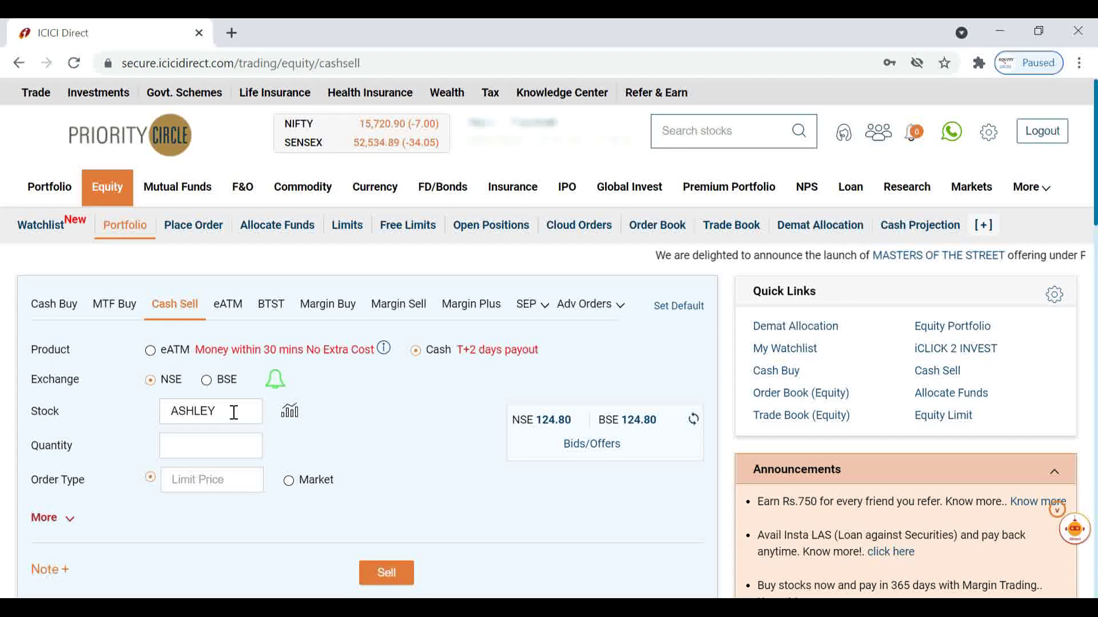
click(208, 451)
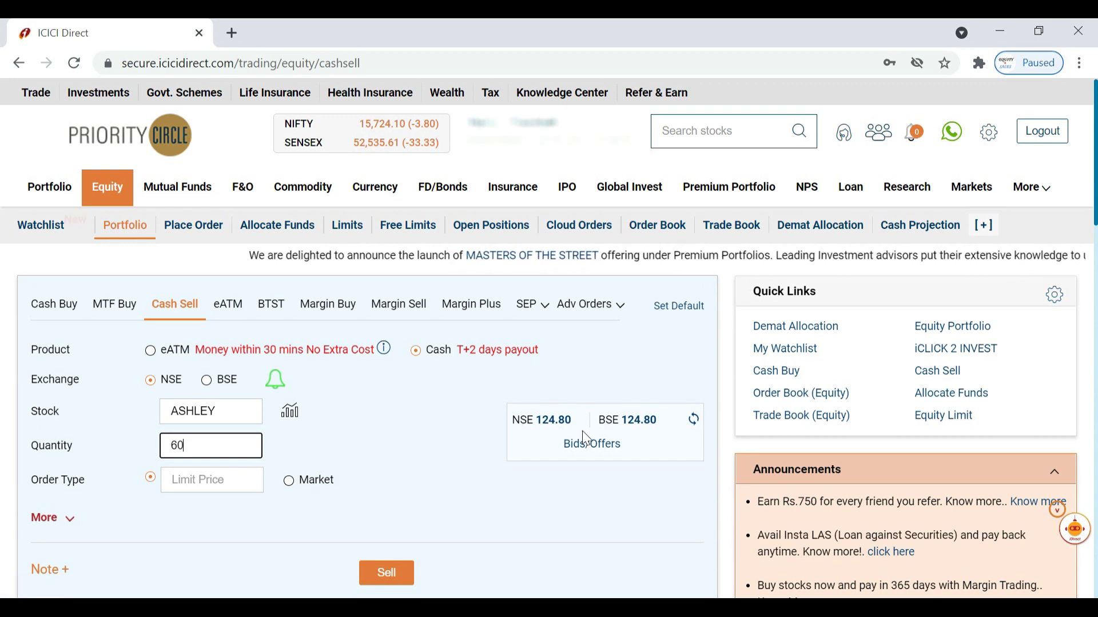
click(211, 481)
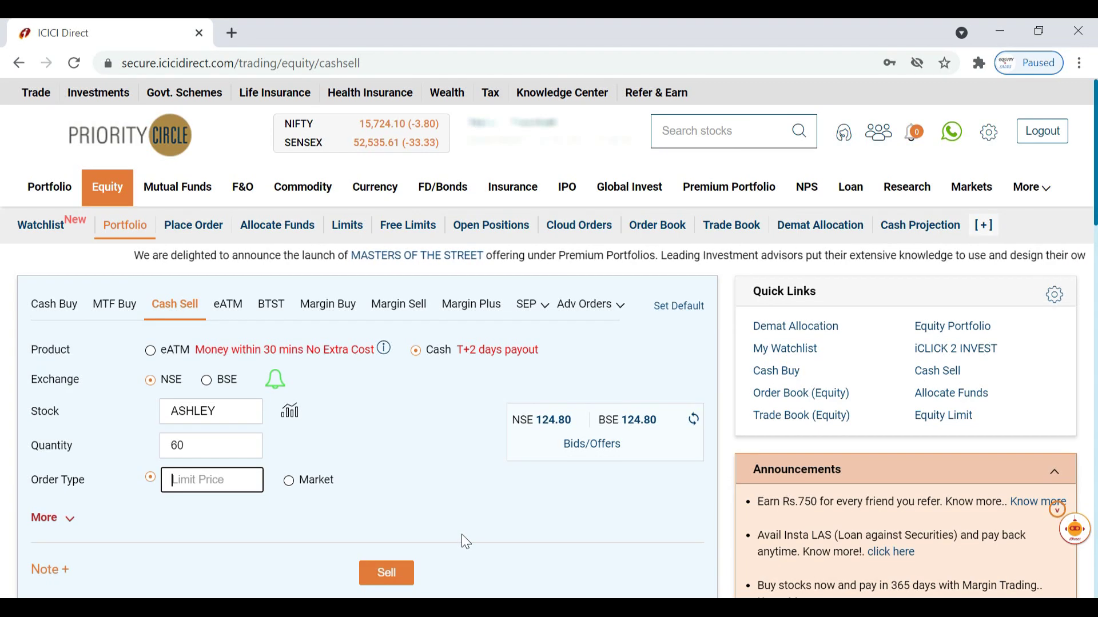
text(120)
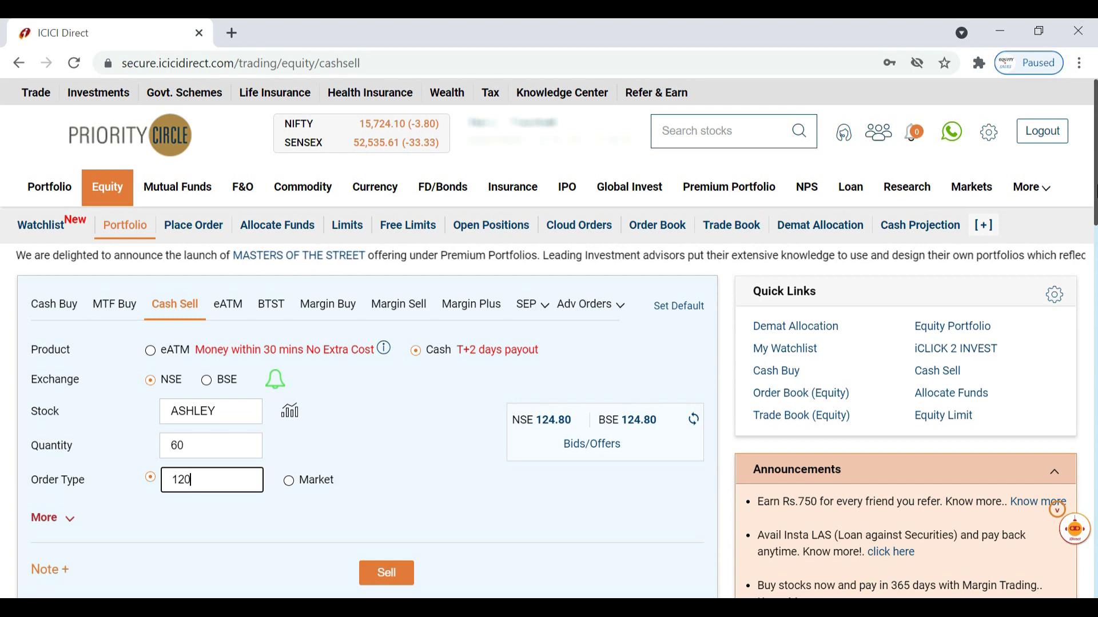
Expand the sell order's additional options and set the stop loss trigger price (SLTP) to 120.1
scroll(549, 343, down, 5)
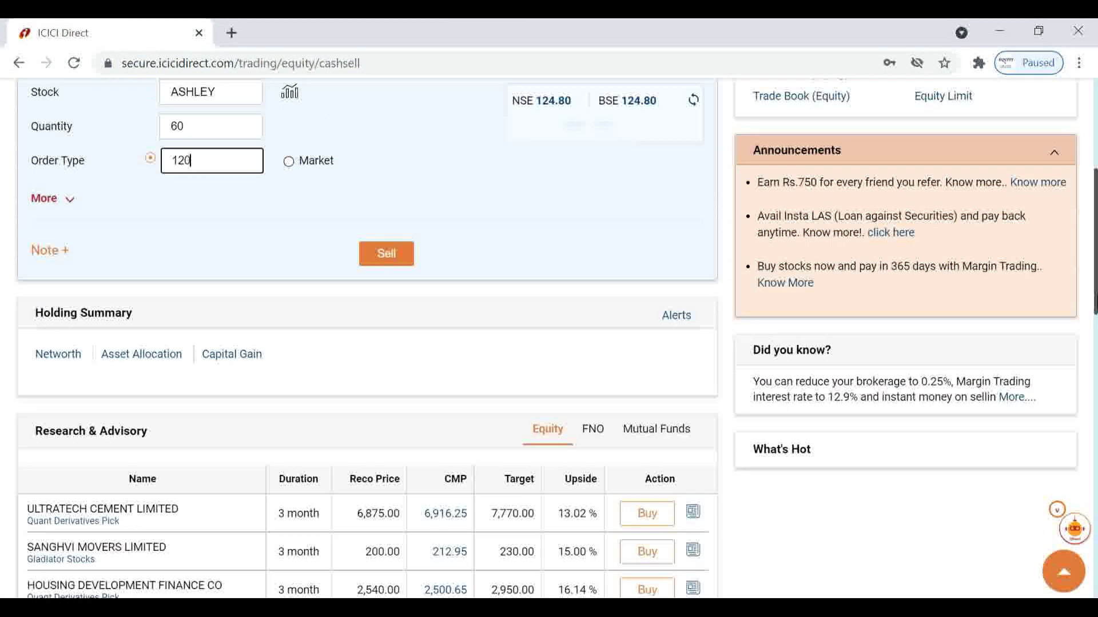
click(69, 201)
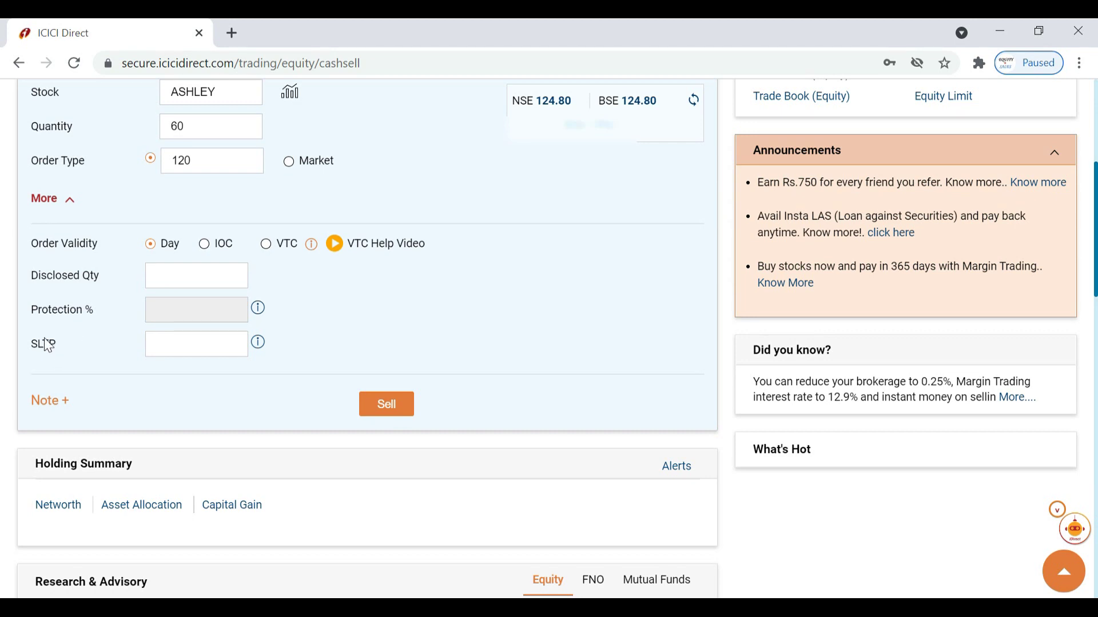
click(187, 347)
drag(199, 163, 177, 160)
click(166, 344)
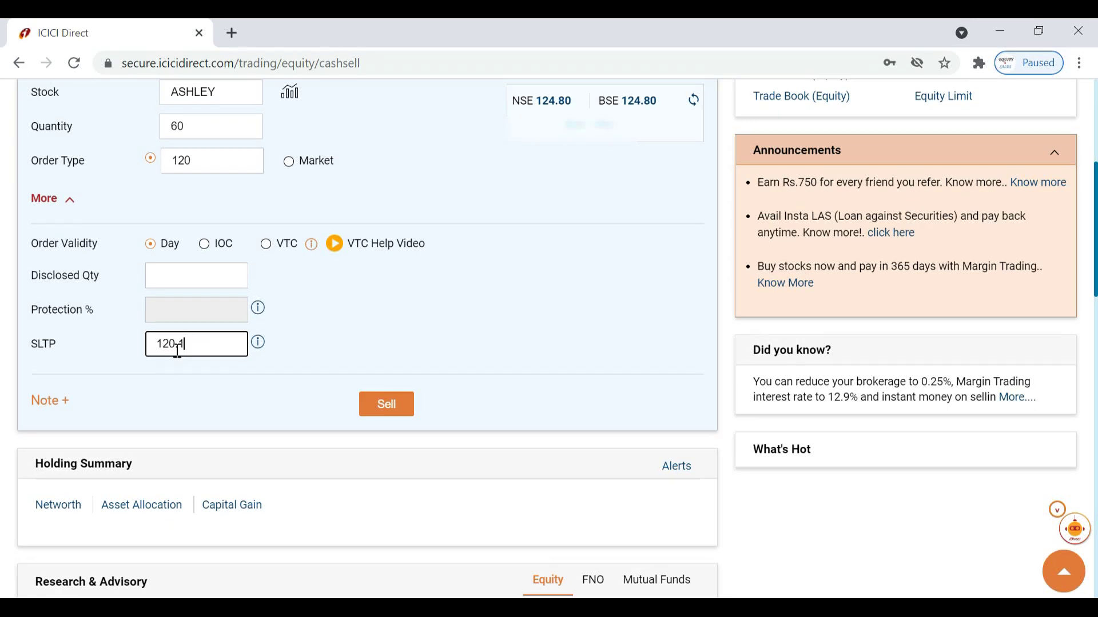
drag(192, 345, 150, 344)
click(192, 345)
drag(44, 161, 222, 164)
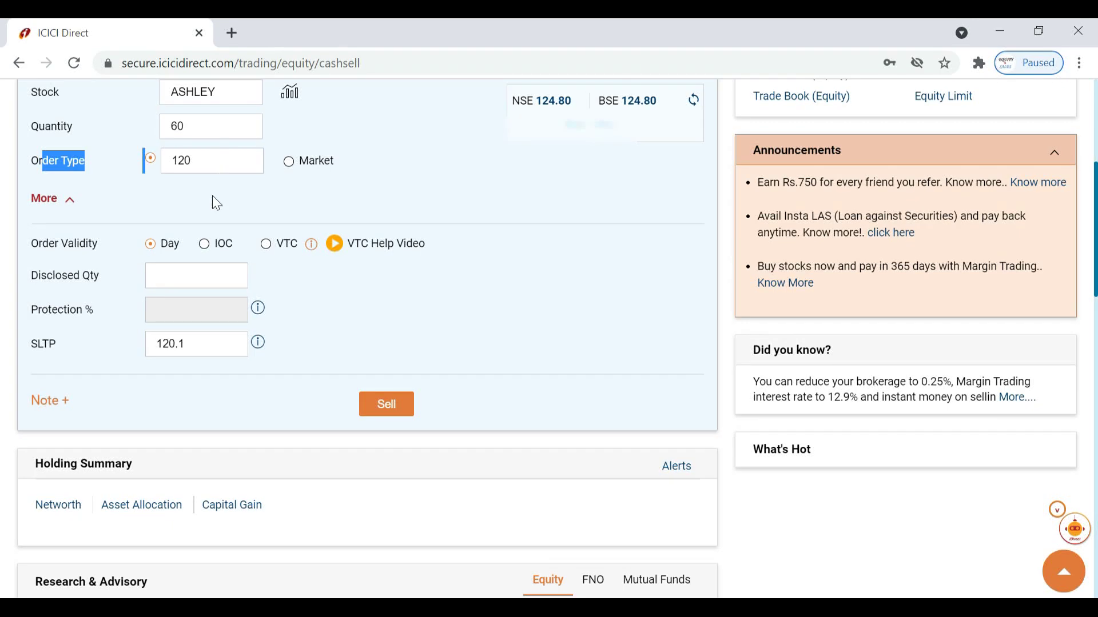
Submit the ASHLEY sell order and confirm it on the order verification page
click(517, 376)
click(385, 406)
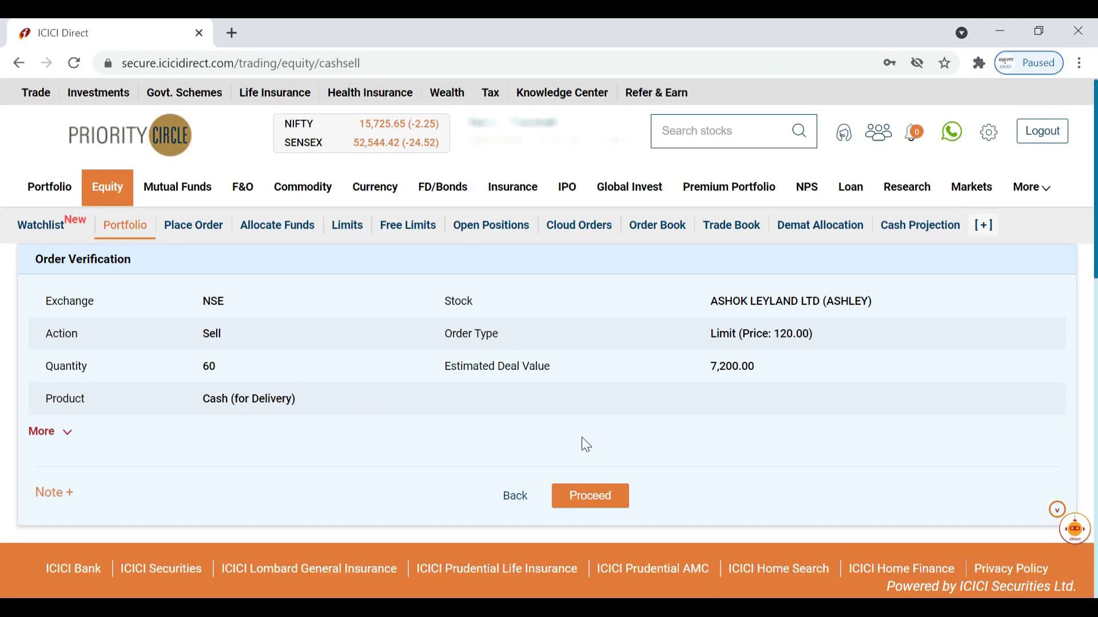
click(596, 498)
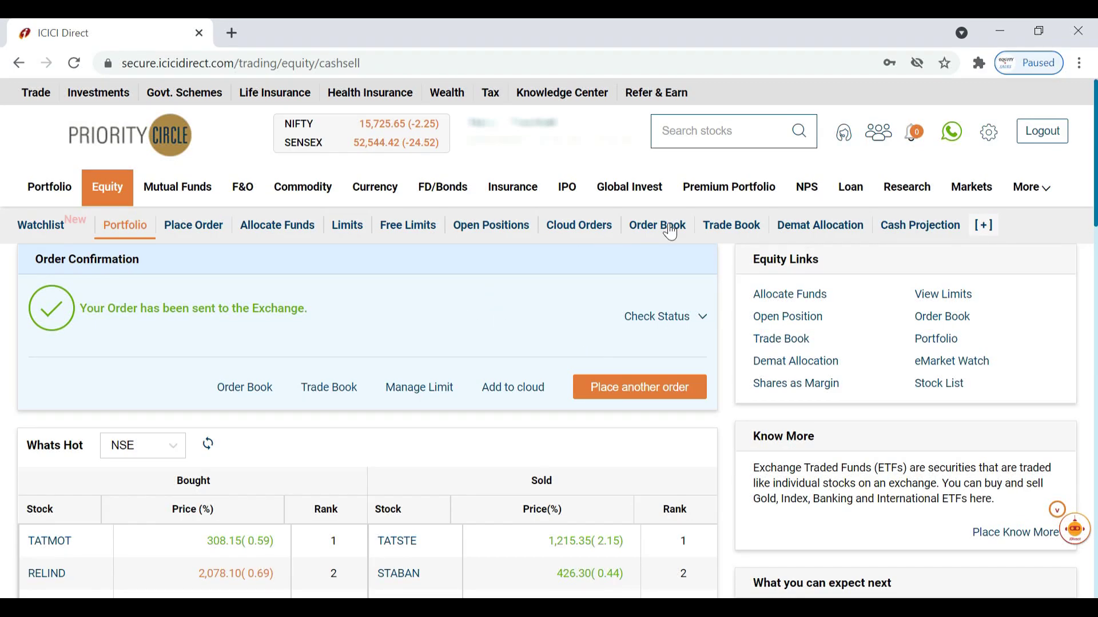
Check the new ASHLEY sell order's price and stop loss in the order book and look for its execution in the trade book
click(669, 225)
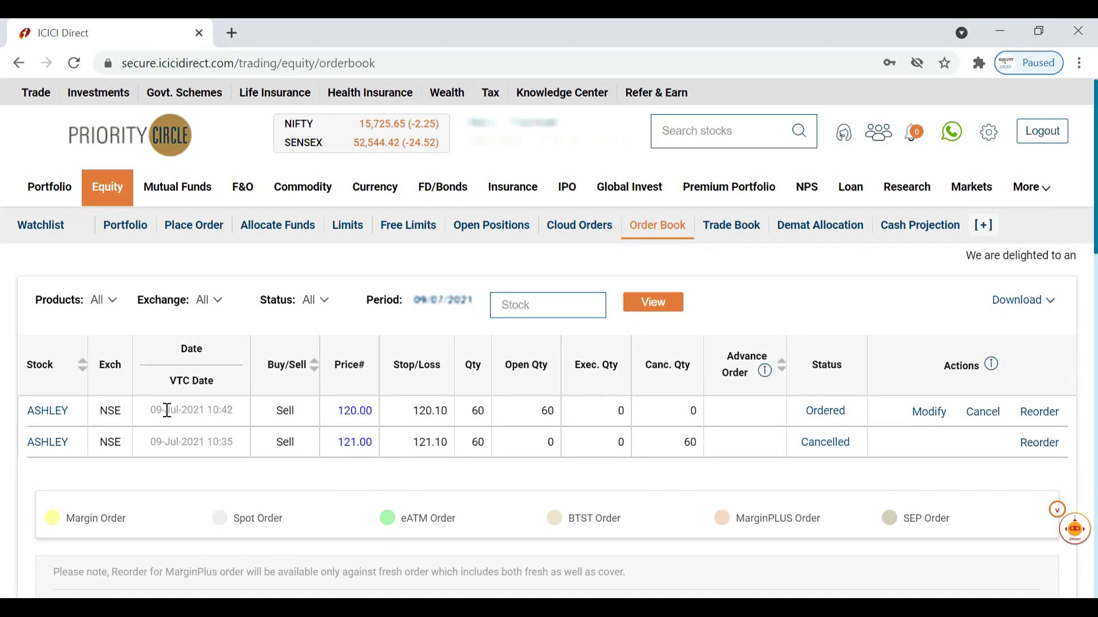
click(335, 411)
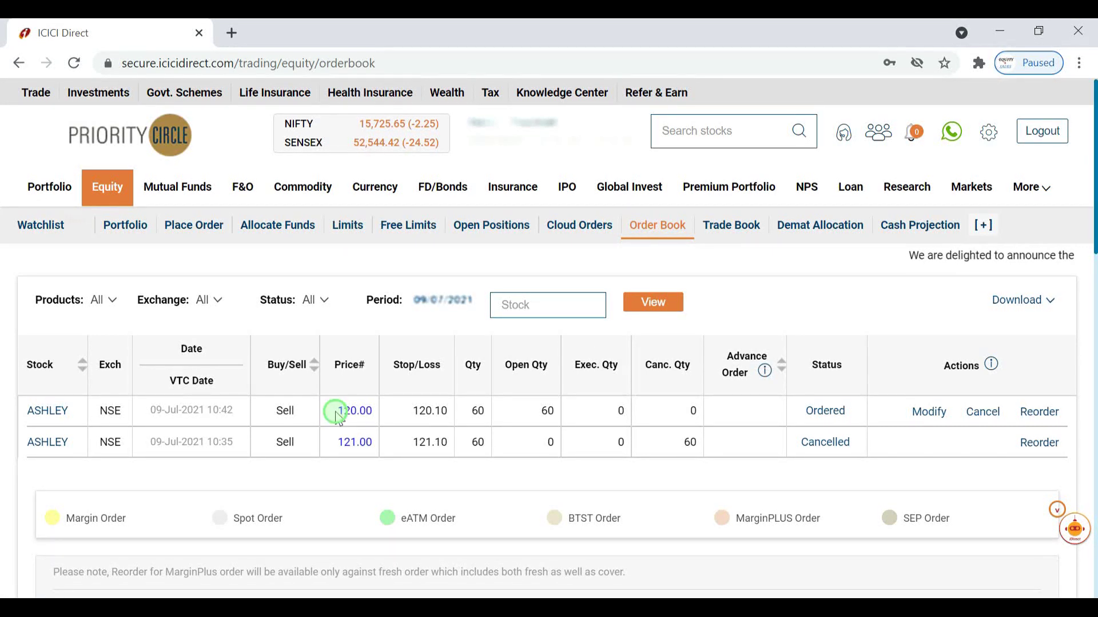
drag(335, 411, 375, 418)
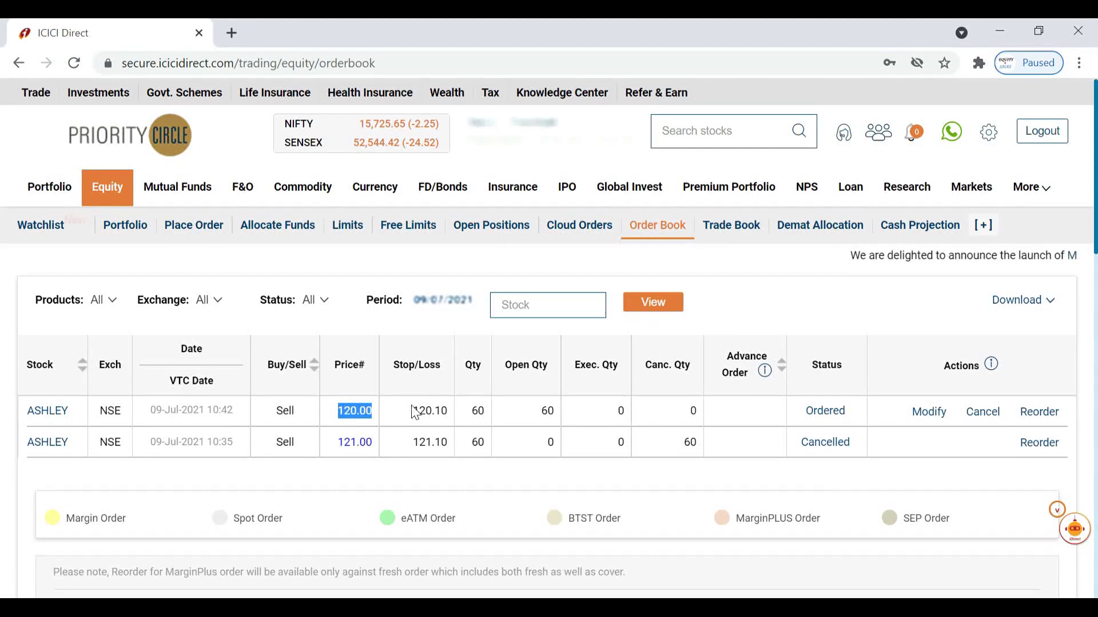
drag(412, 410, 487, 419)
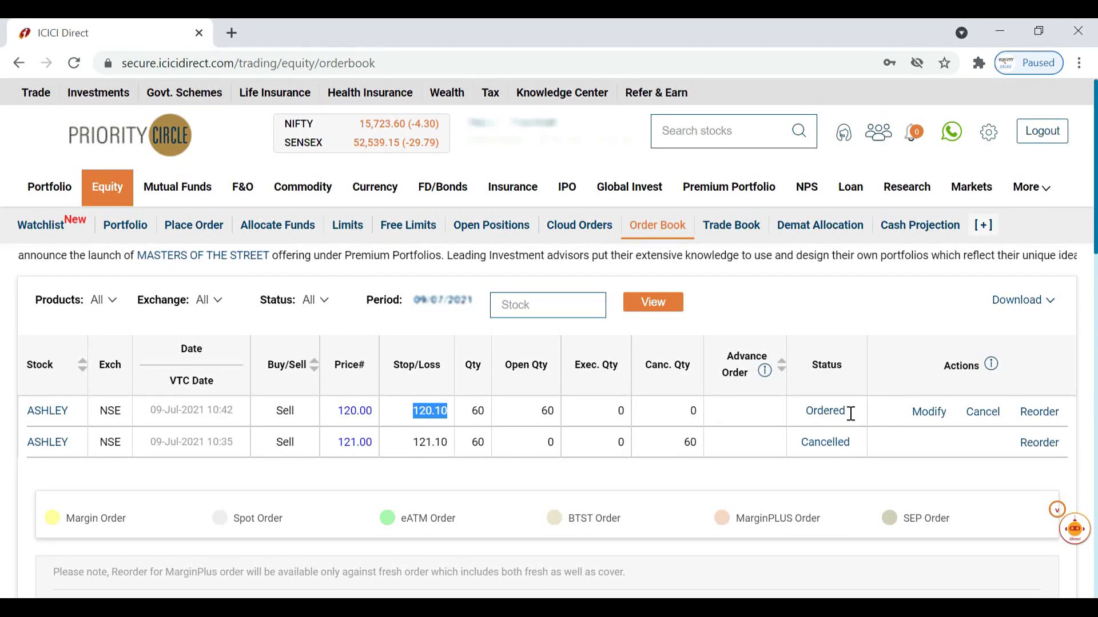
click(732, 228)
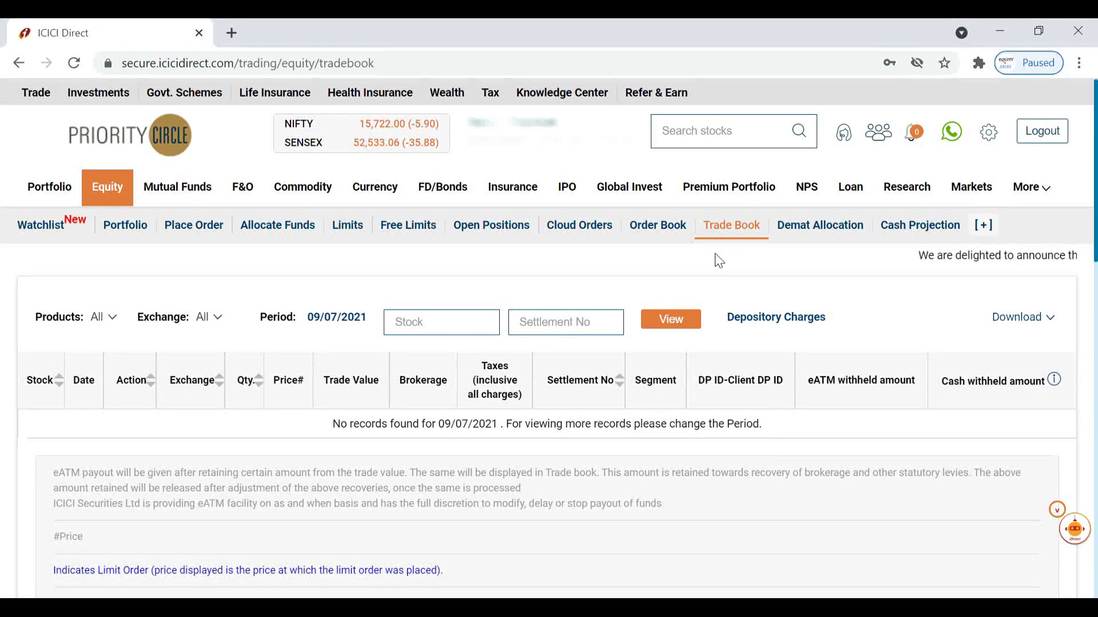
Modify the open ASHLEY sell order from the order book, setting the limit price to 122 and the SLTP to 122.10
click(658, 226)
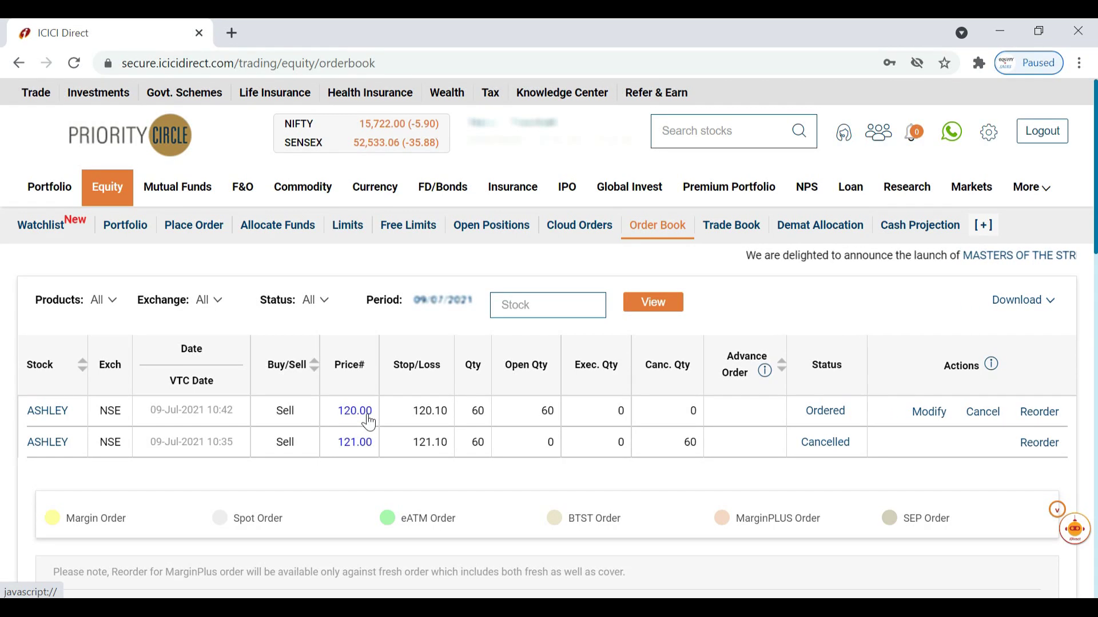
click(936, 416)
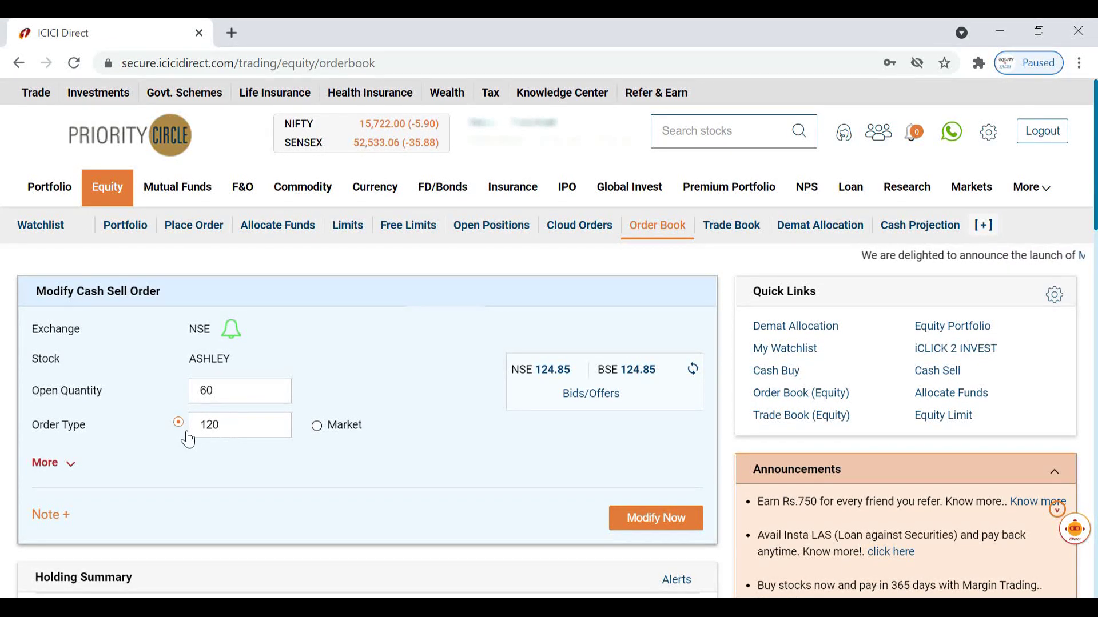
click(64, 468)
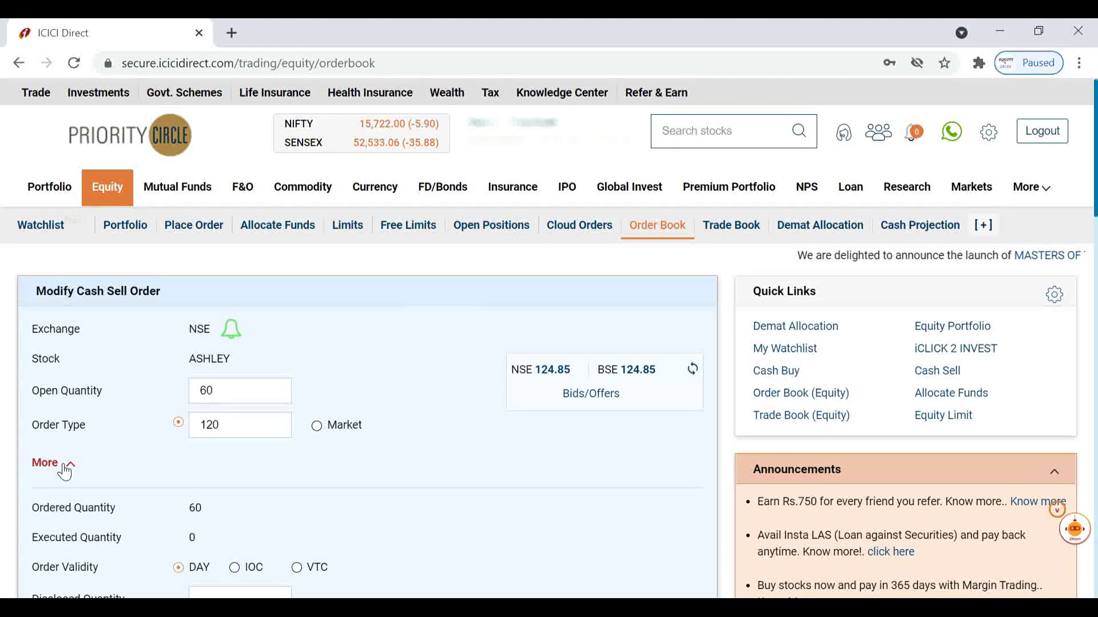
scroll(161, 194, down, 5)
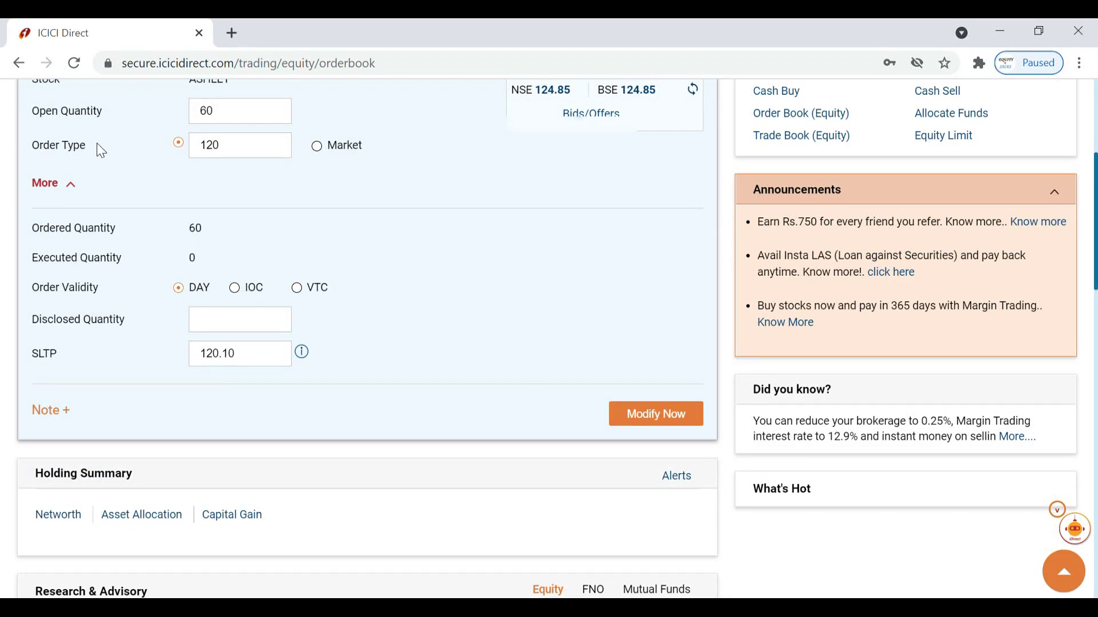
click(243, 147)
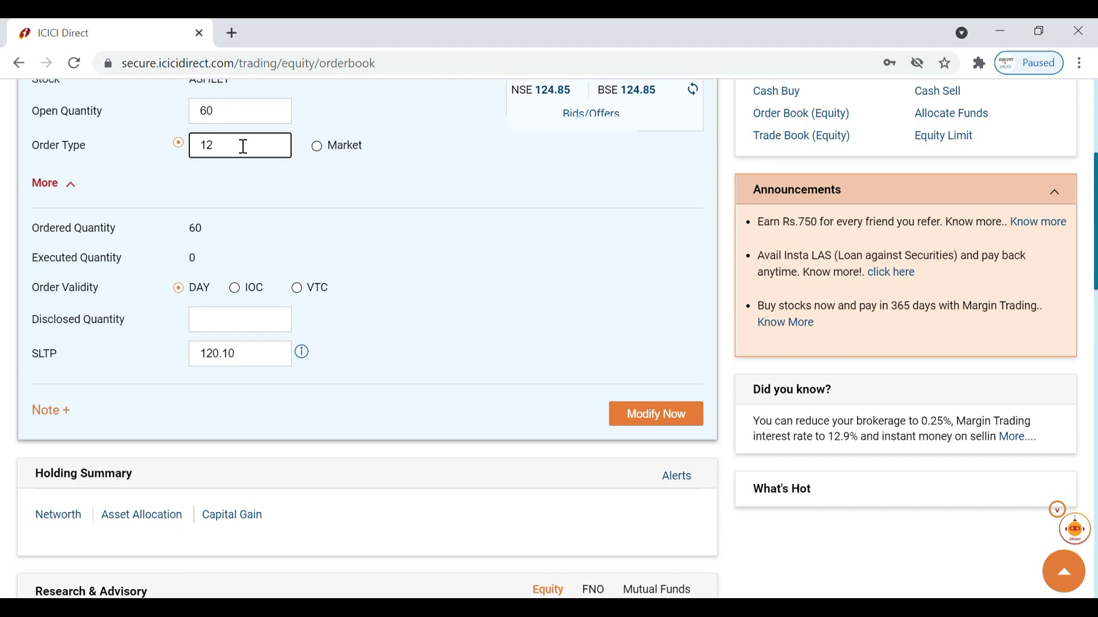
text(2)
click(220, 353)
key(BackSpace)
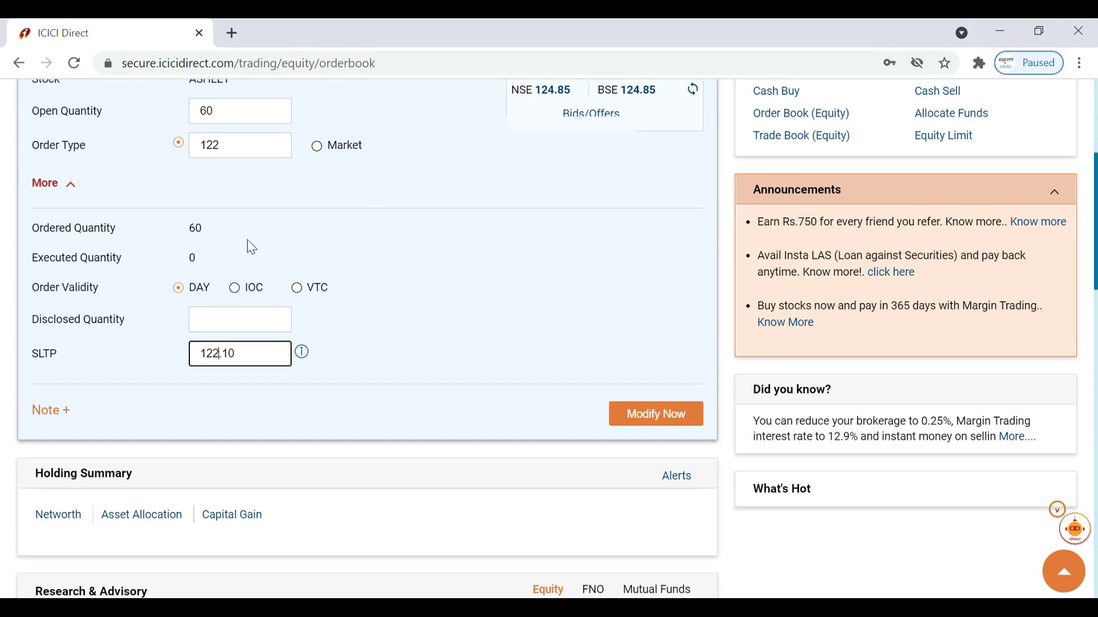
Submit the order modification, compare the original and modified limit and trigger prices, and confirm the change
click(640, 422)
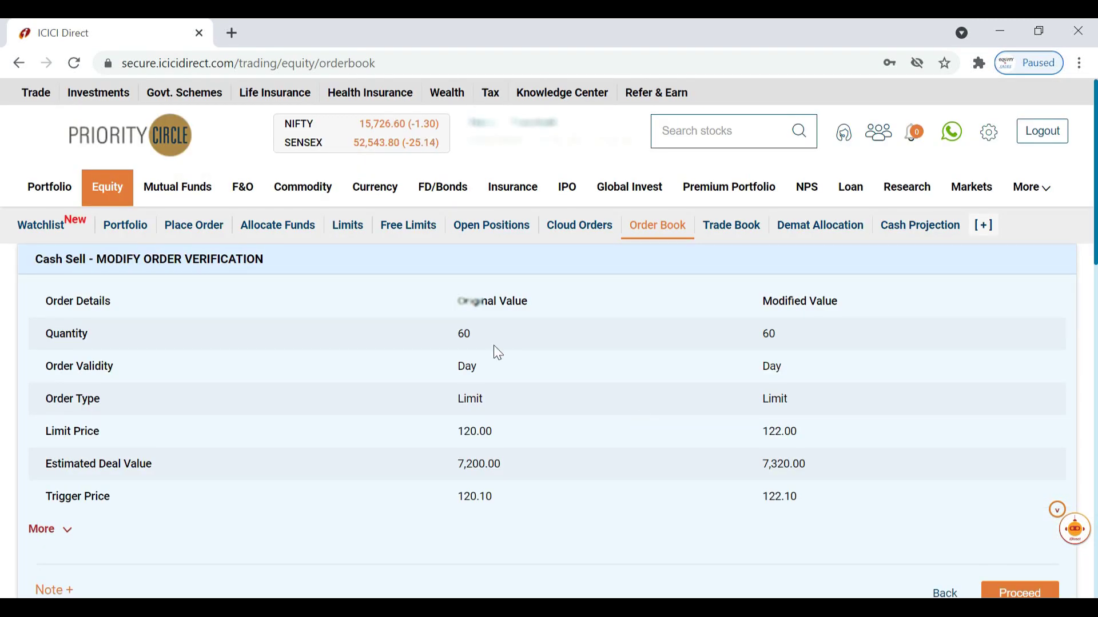
drag(455, 430, 496, 432)
drag(761, 433, 822, 441)
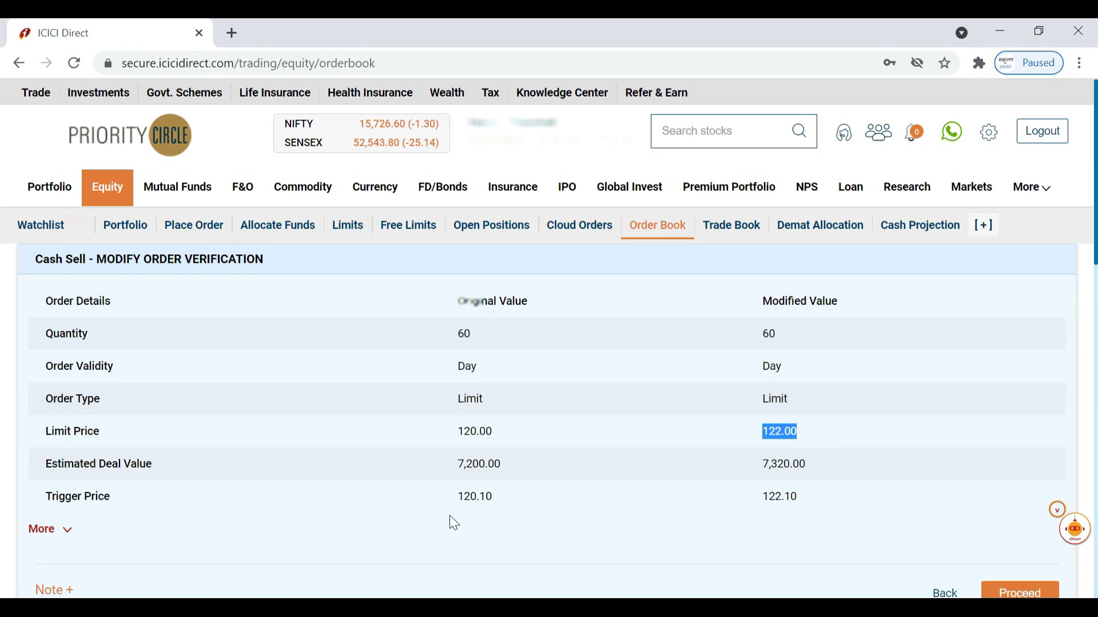
drag(458, 496, 506, 505)
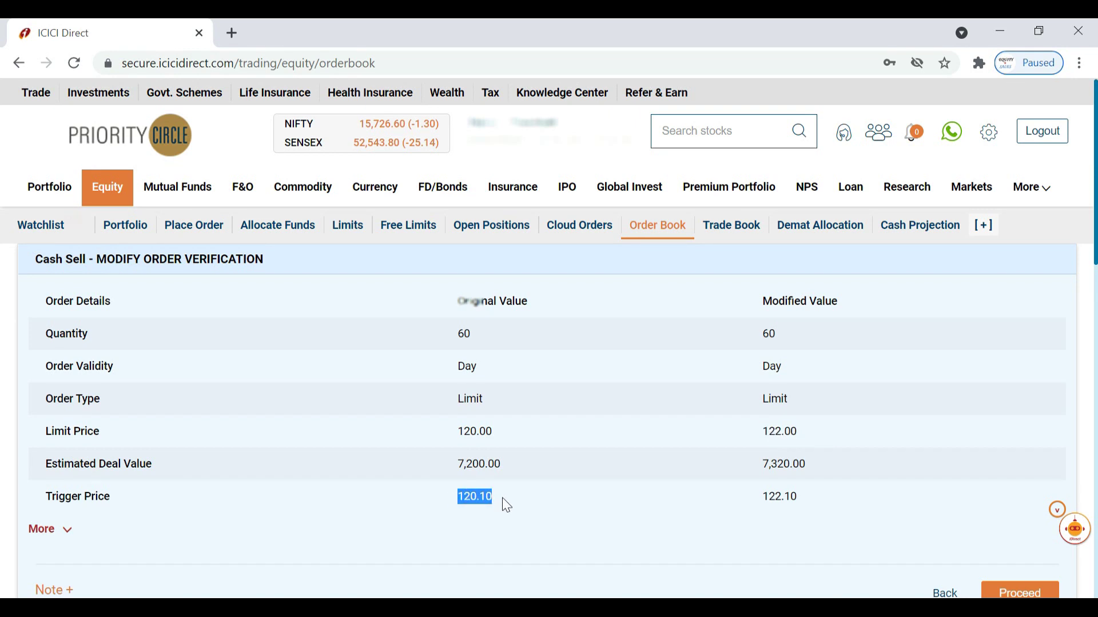
drag(760, 497, 818, 506)
click(802, 500)
drag(799, 500, 764, 492)
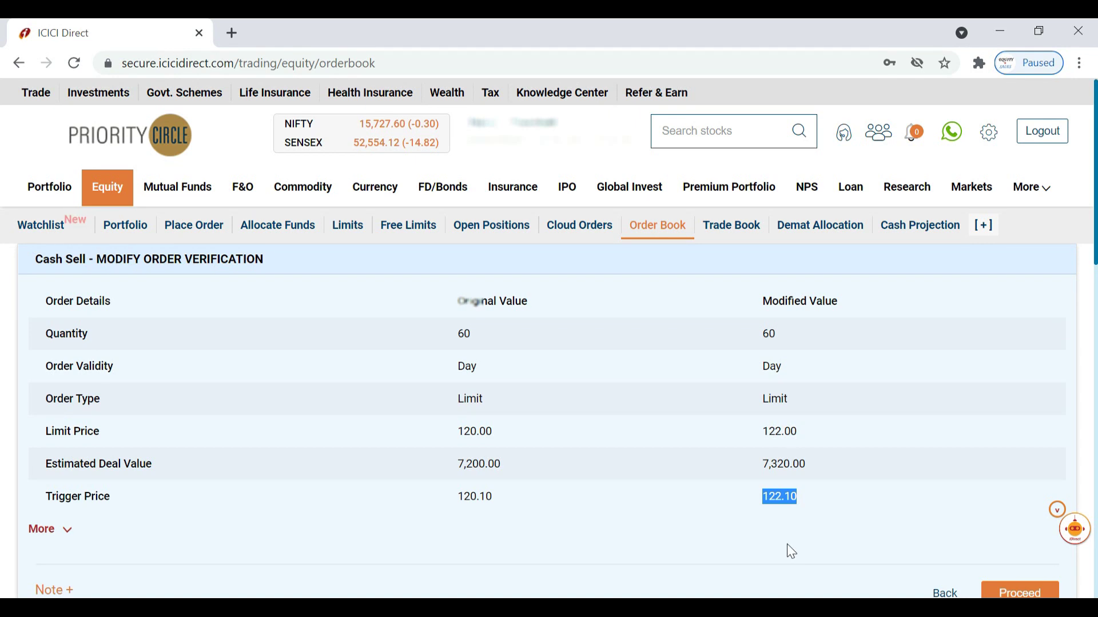
click(1005, 595)
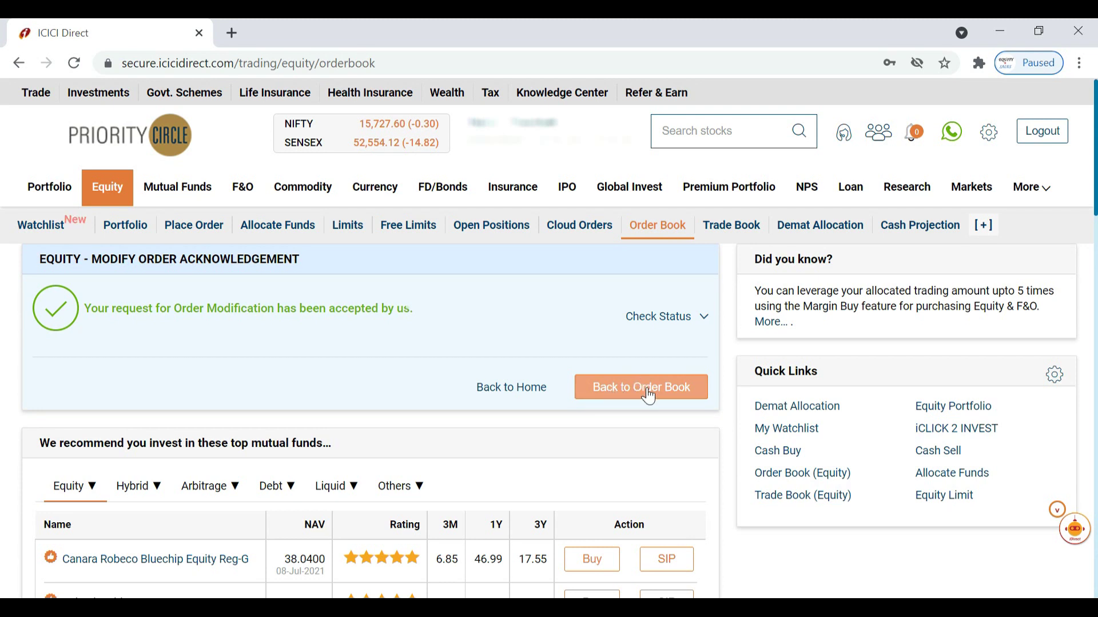
Return to the order book and review the modified ASHLEY order's open, executed and cancelled quantities
click(663, 217)
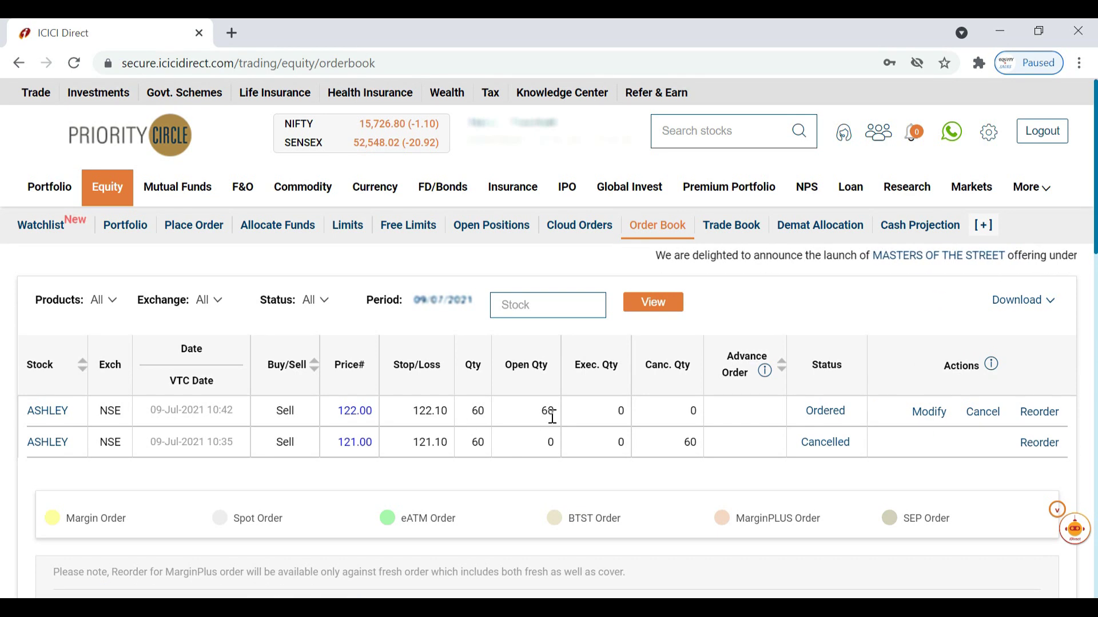
drag(587, 368, 629, 413)
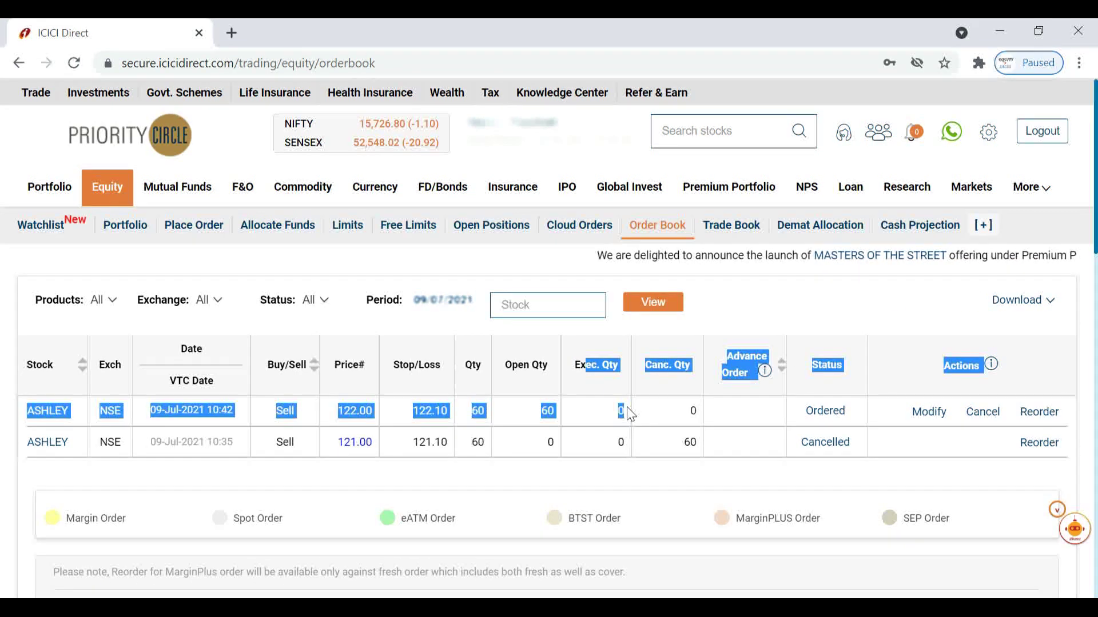
click(668, 418)
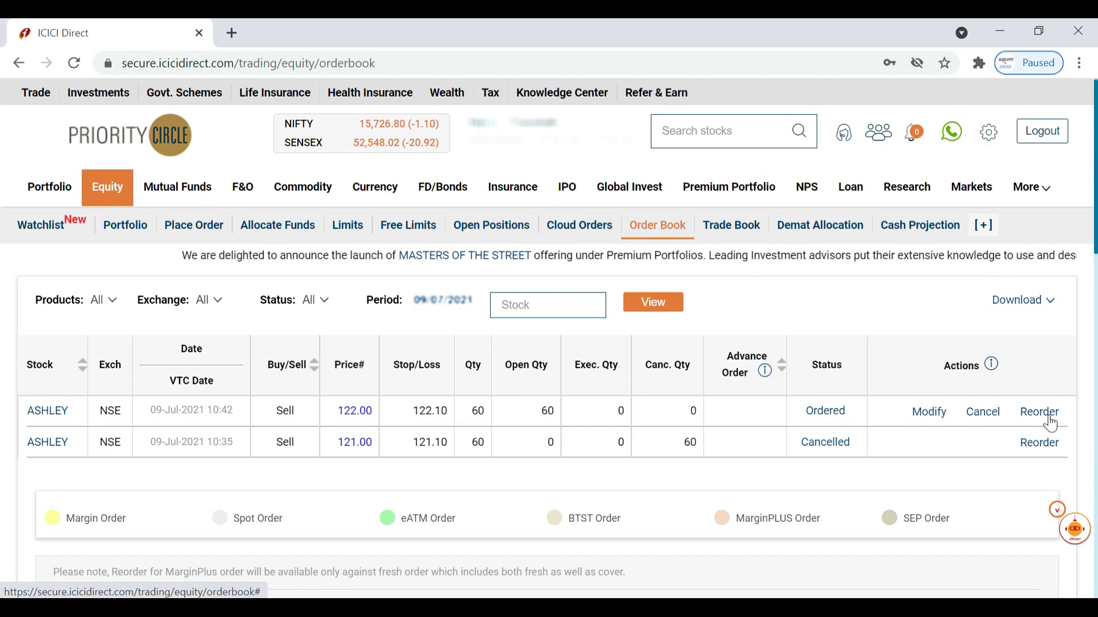
Cancel the open ASHLEY sell order with the 122 limit price, confirm the cancellation and return to the order book
click(985, 414)
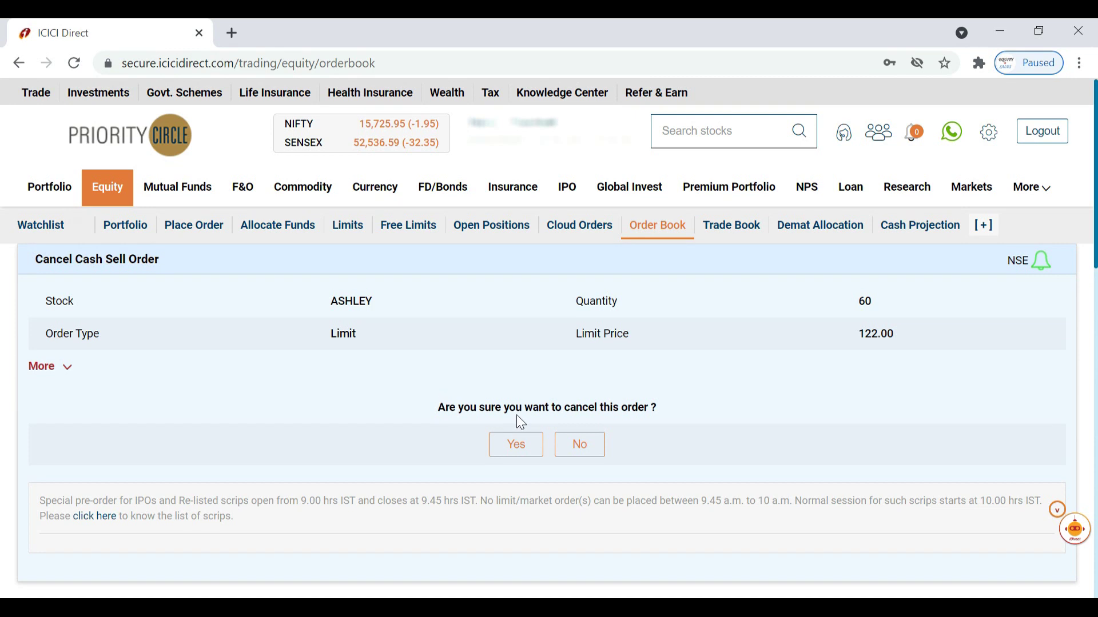
click(516, 445)
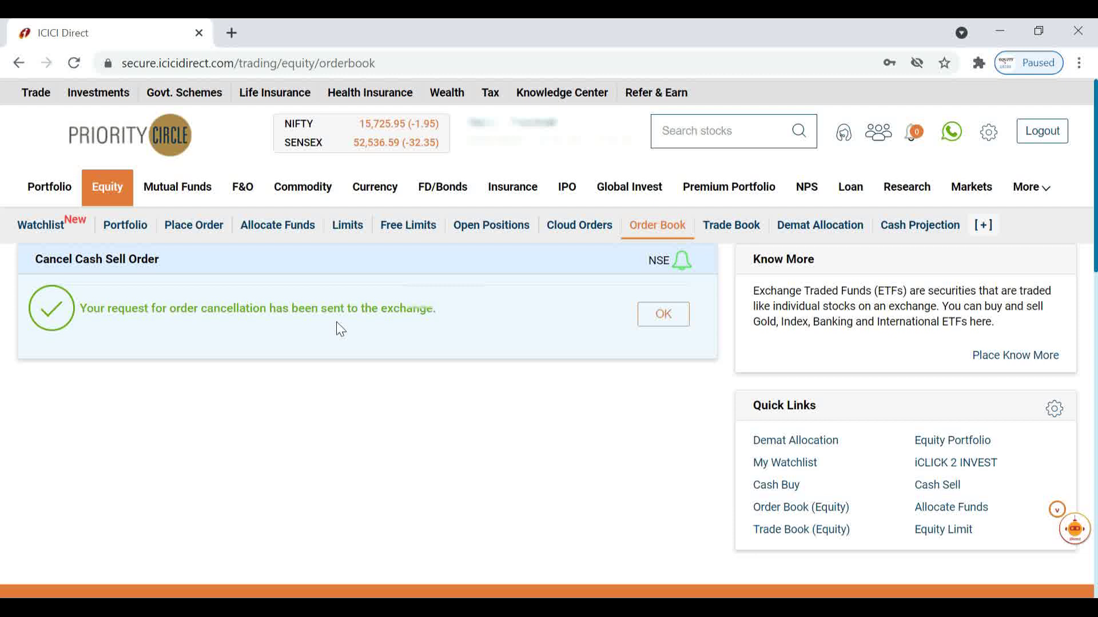
click(647, 323)
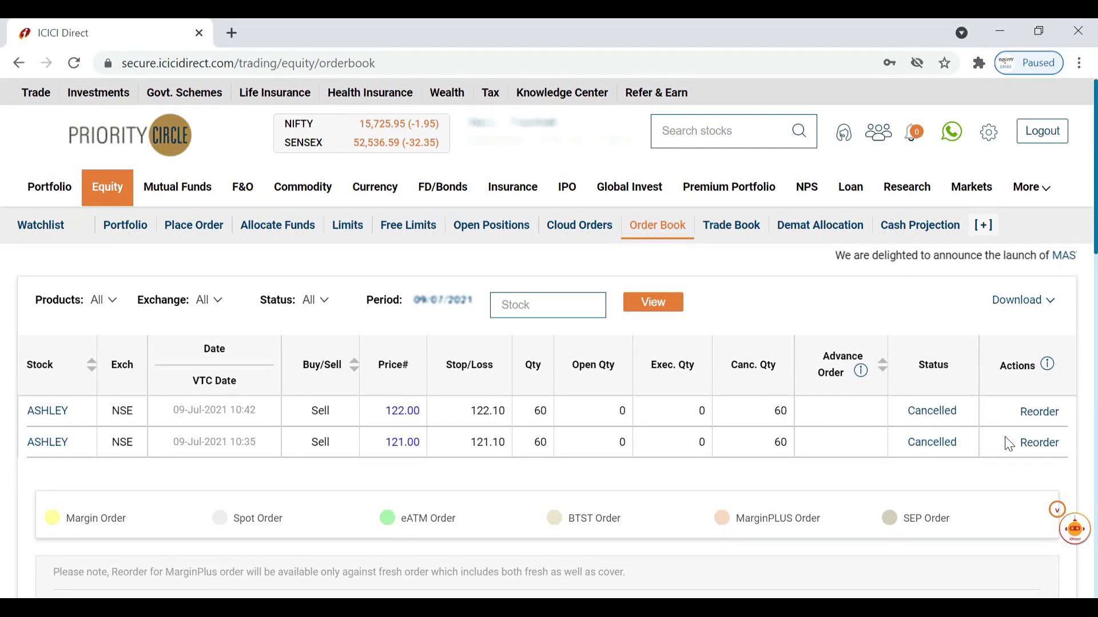
Try to reorder the cancelled 122 ASHLEY sell order, entering a limit price of 121 and a stop loss trigger price
click(1039, 416)
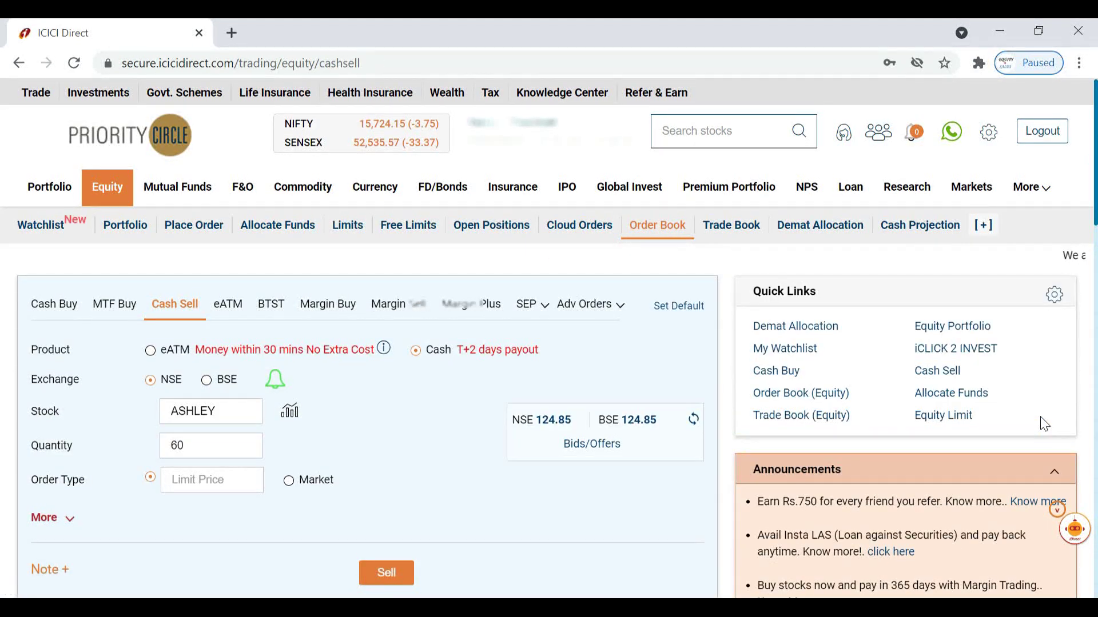
scroll(36, 202, down, 5)
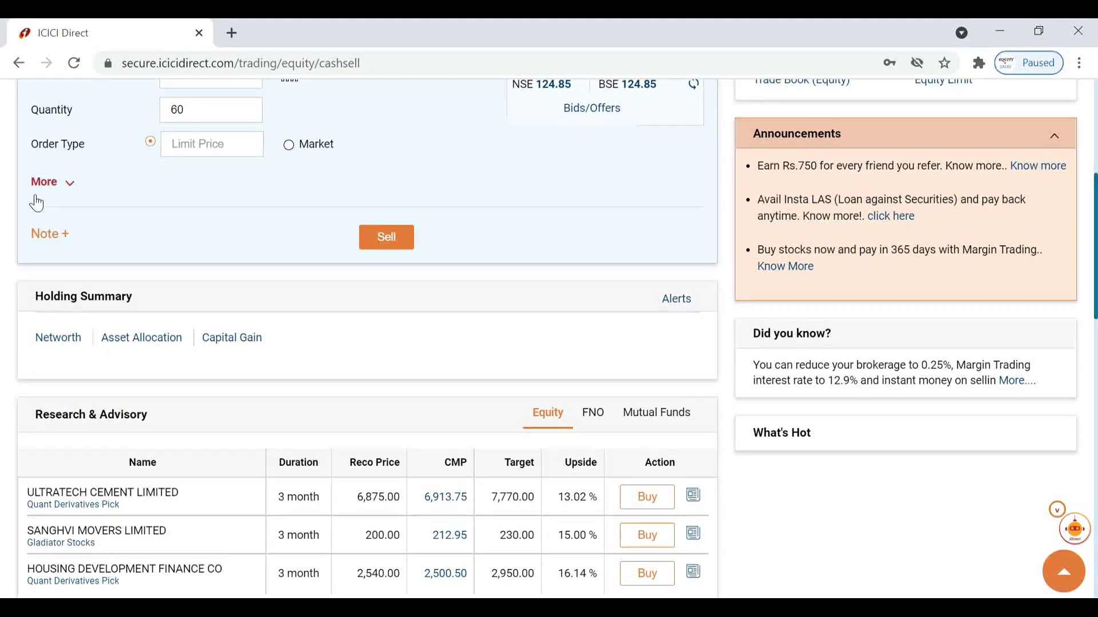
click(178, 147)
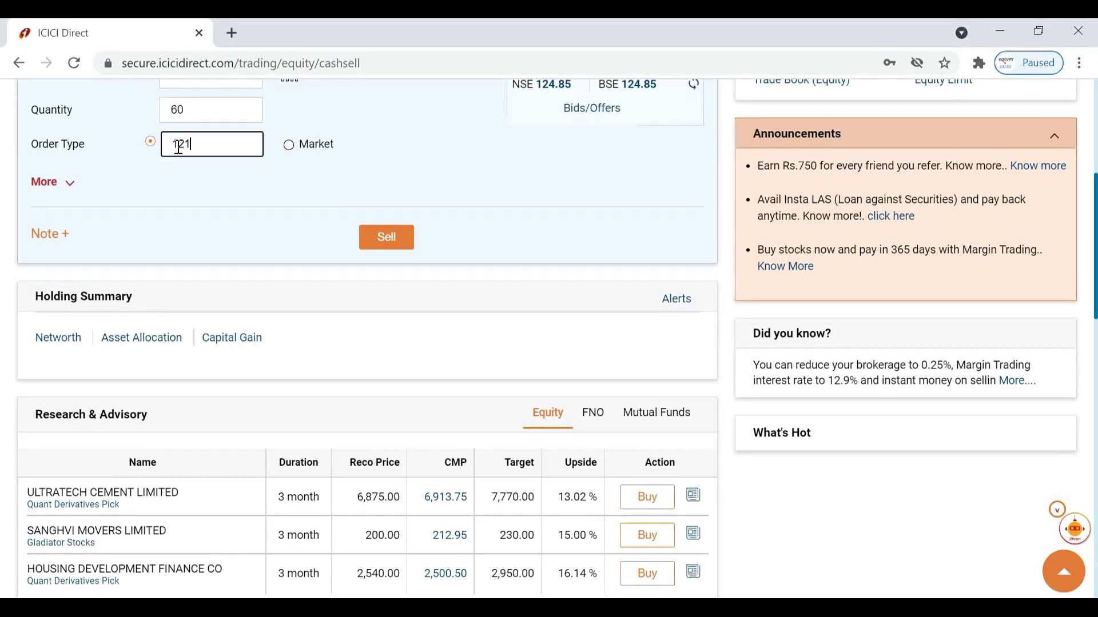
click(70, 185)
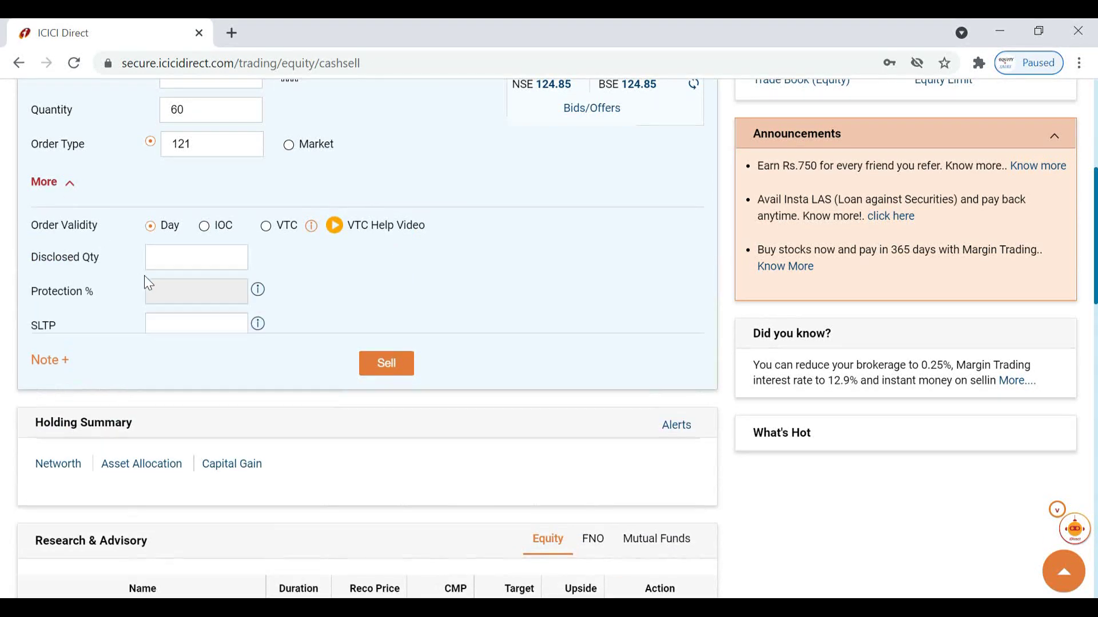
click(191, 336)
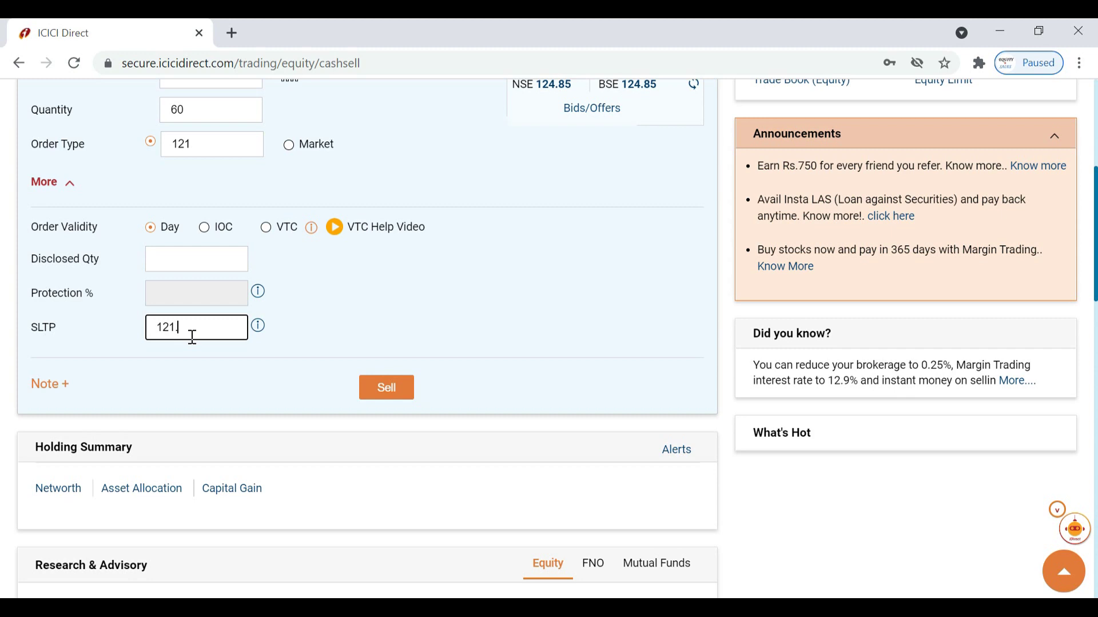
click(377, 386)
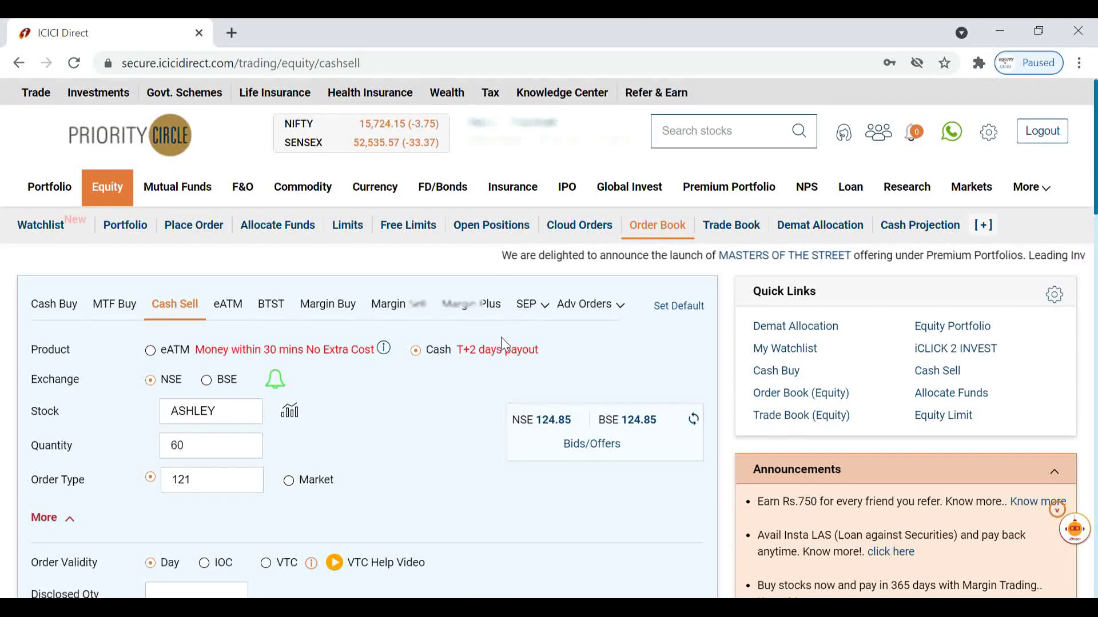
Review the ASHLEY orders and trades in the order book and trade book, and view the ASHLEY holding in the equity portfolio
click(742, 229)
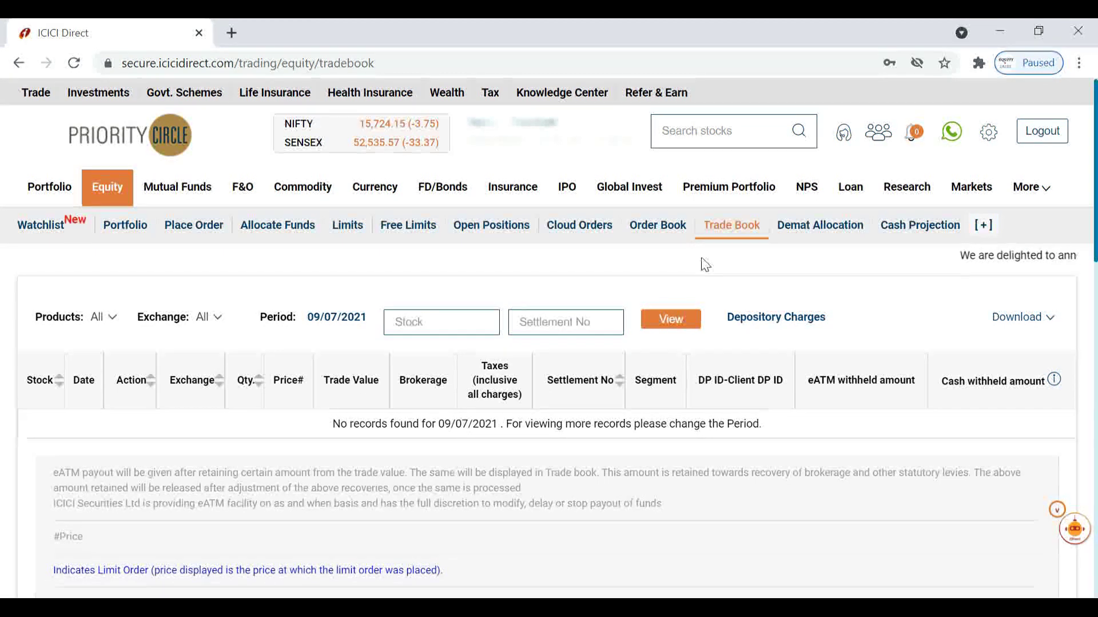
click(657, 226)
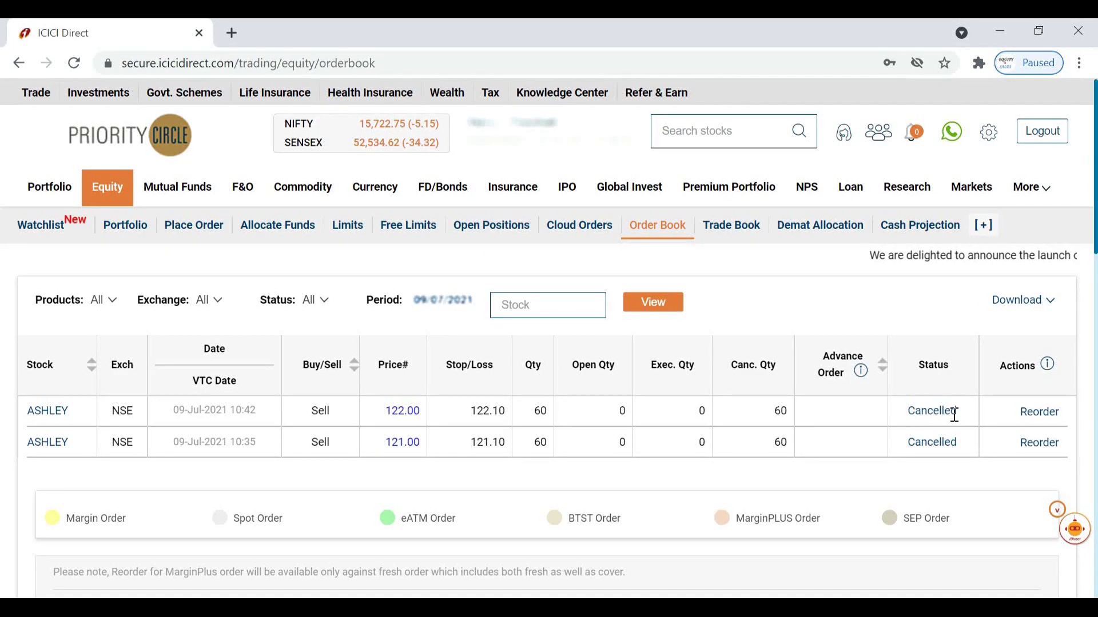
click(726, 228)
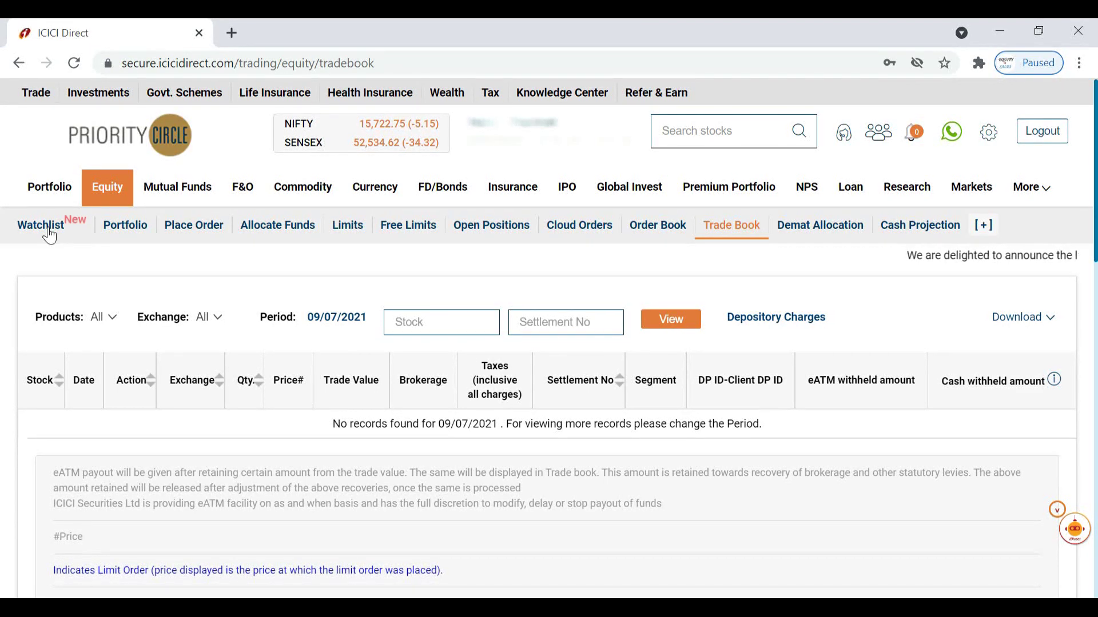
click(109, 224)
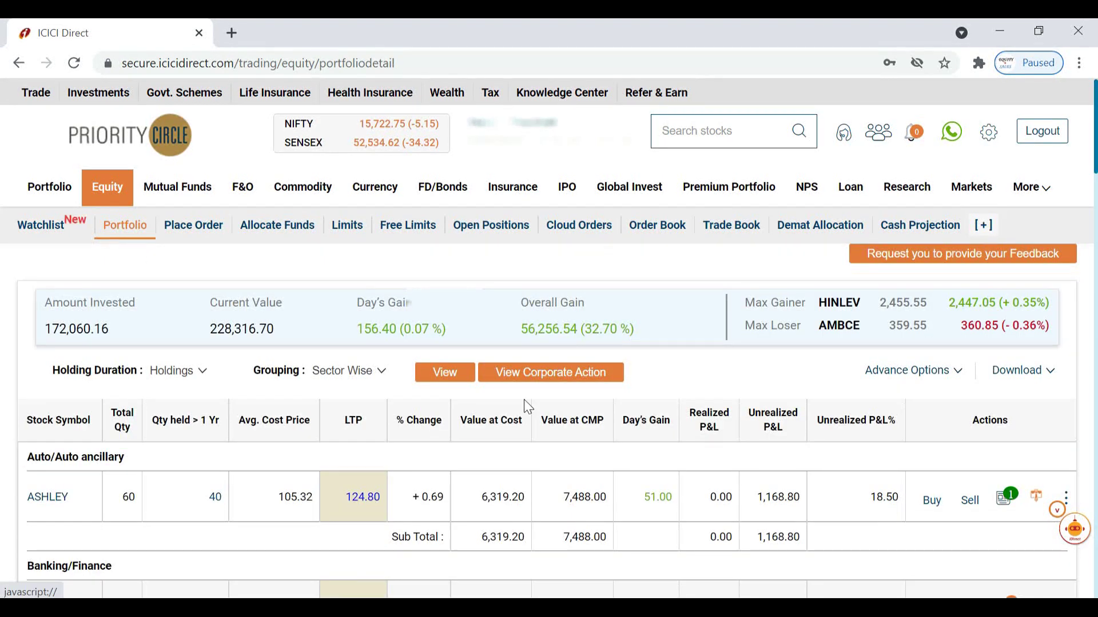
drag(653, 607, 684, 607)
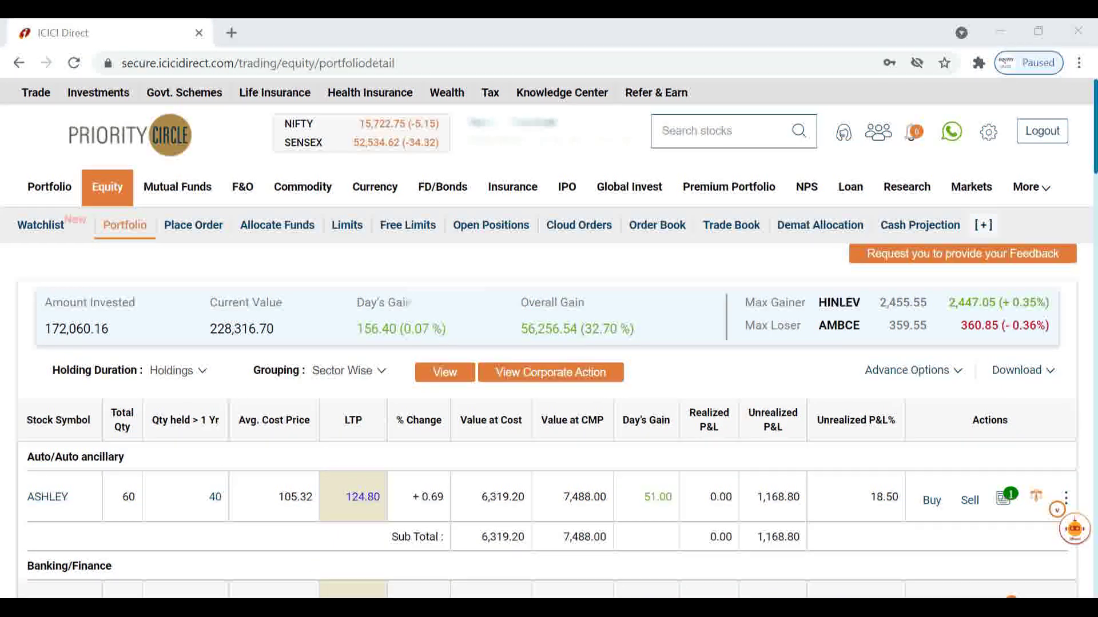